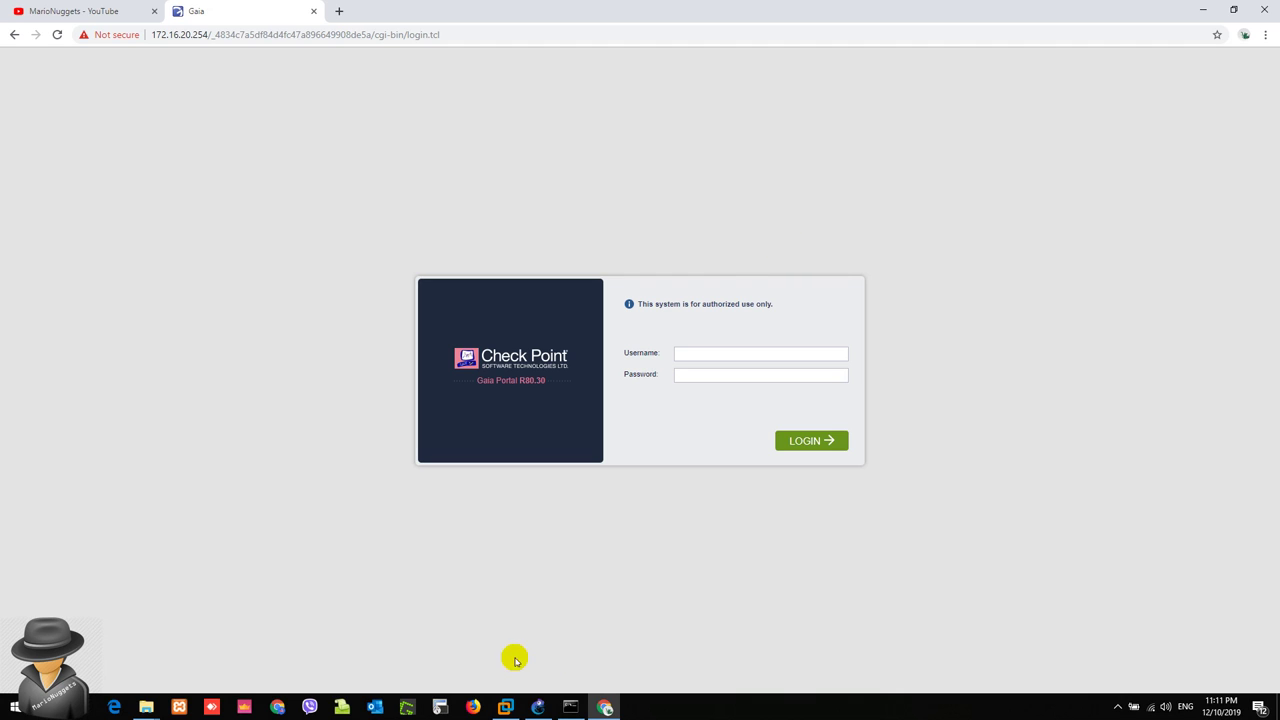
Step: Nudge the ISP-1 5.5.5.5 label upward in the GNS3 topology, then return to the login page
click(537, 708)
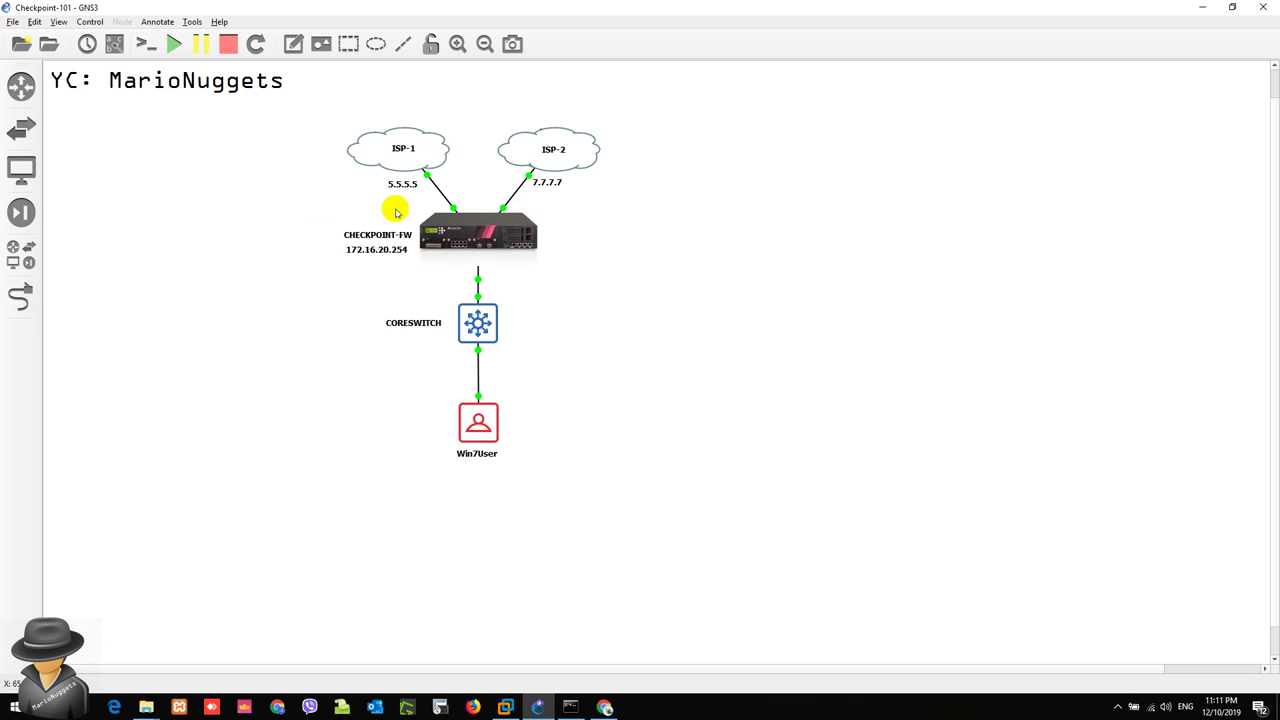
drag(417, 192, 412, 186)
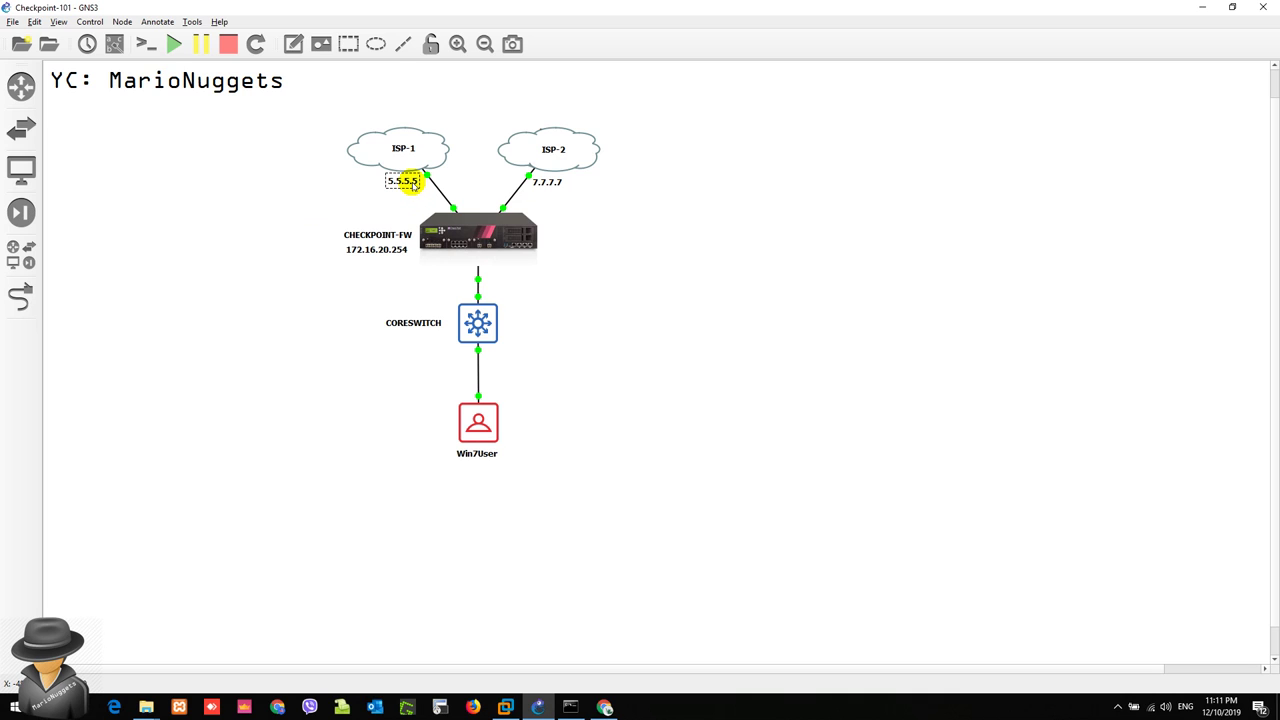
click(617, 227)
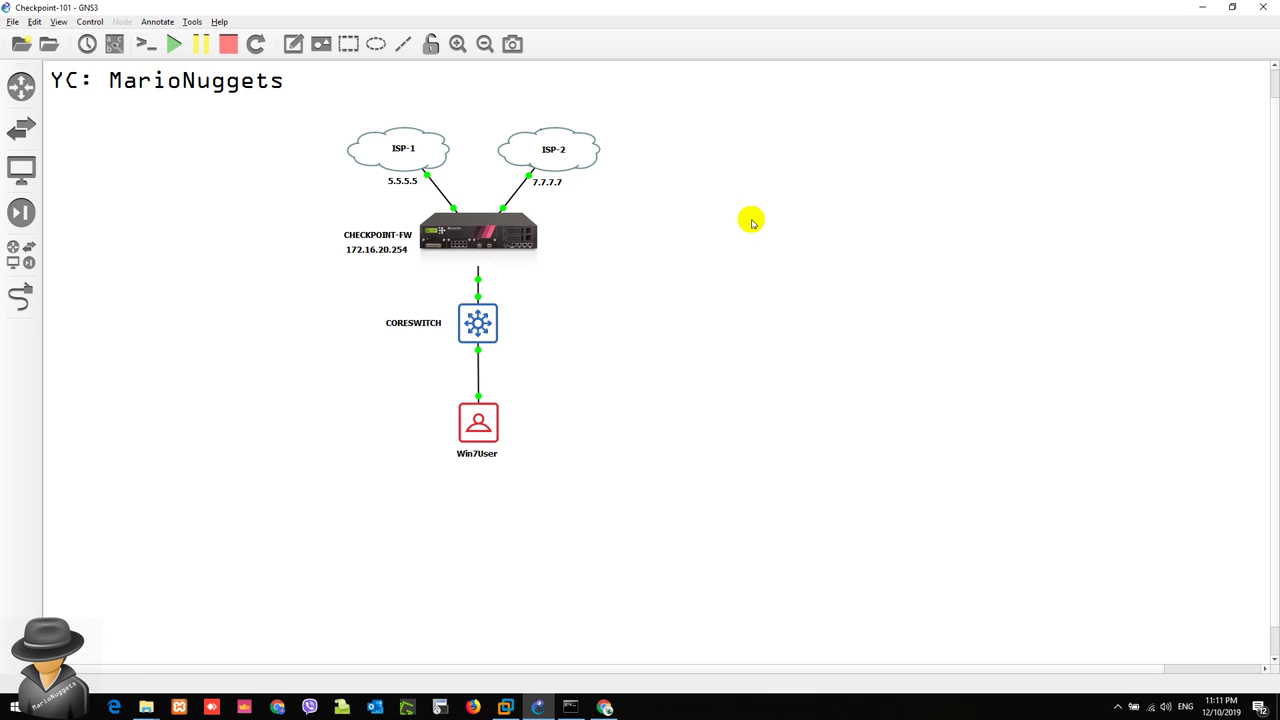
click(1198, 8)
Step: Log in to the Gaia Portal as admin with the administrator password
click(716, 358)
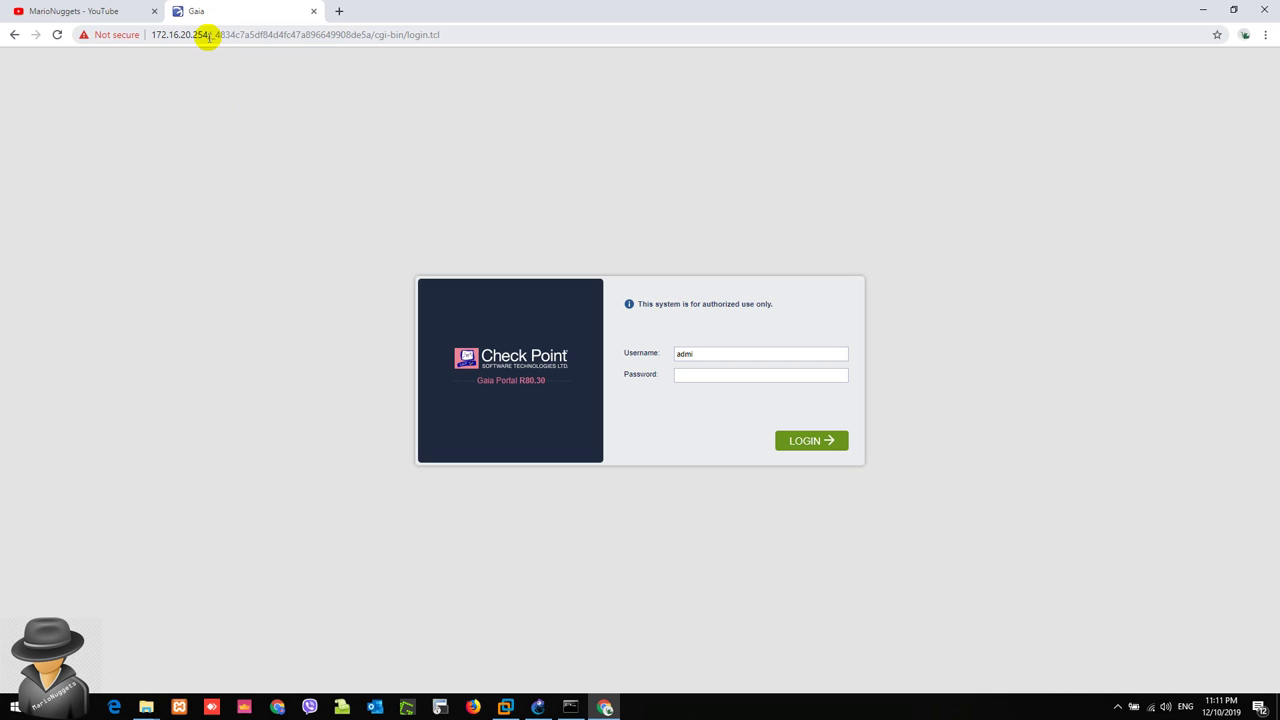
click(717, 357)
text(admin)
key(Tab)
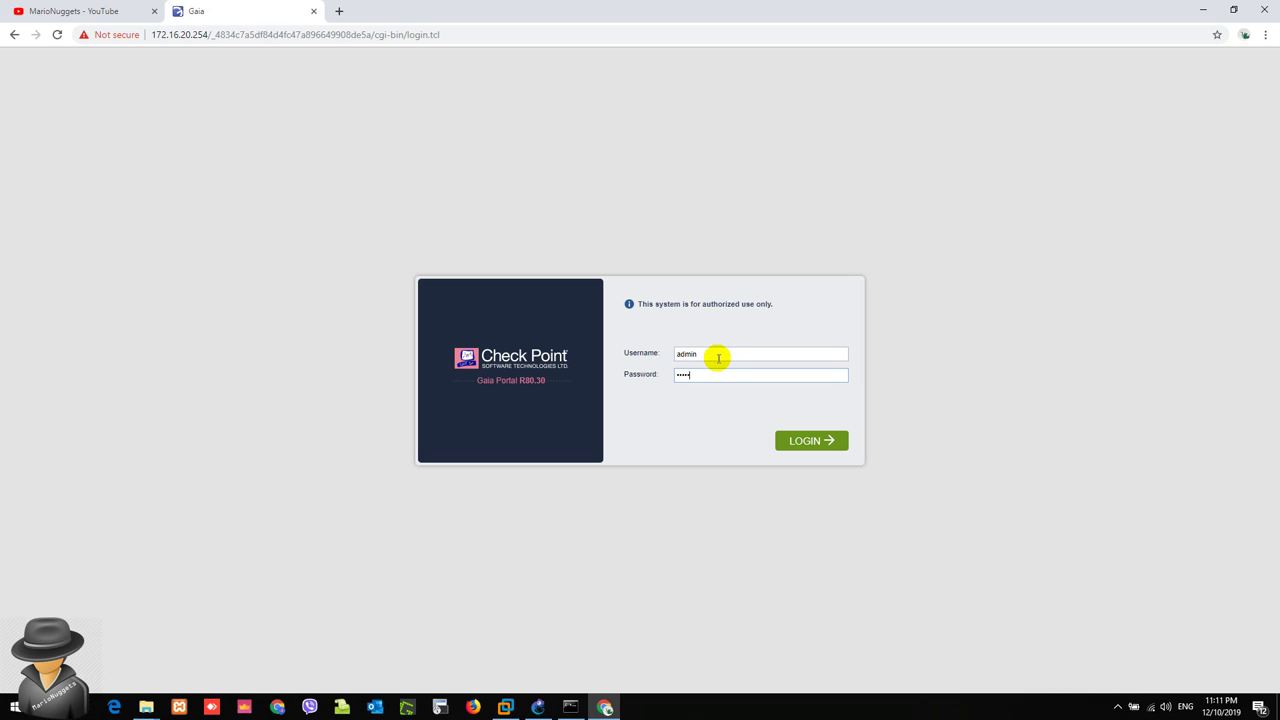
key(Return)
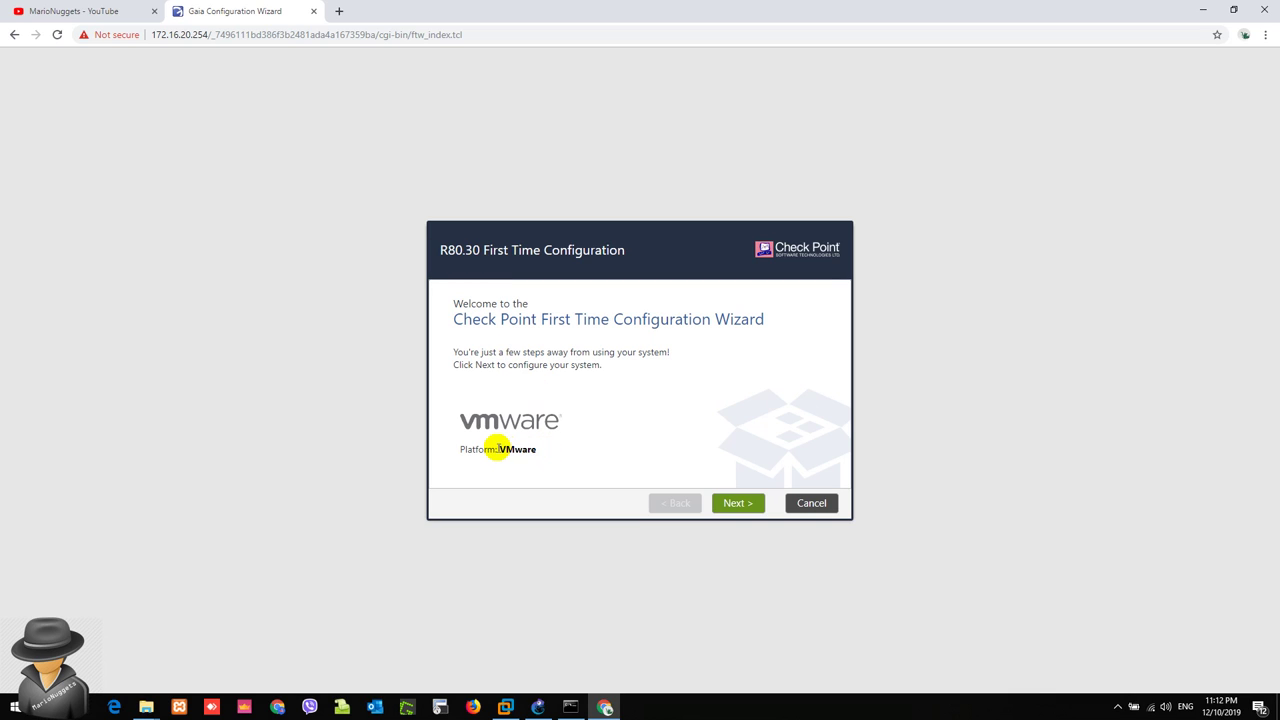
Step: Pass the VMware welcome page and Deployment Options, keeping 'Continue with R80.30 configuration'
drag(497, 449, 531, 443)
click(590, 436)
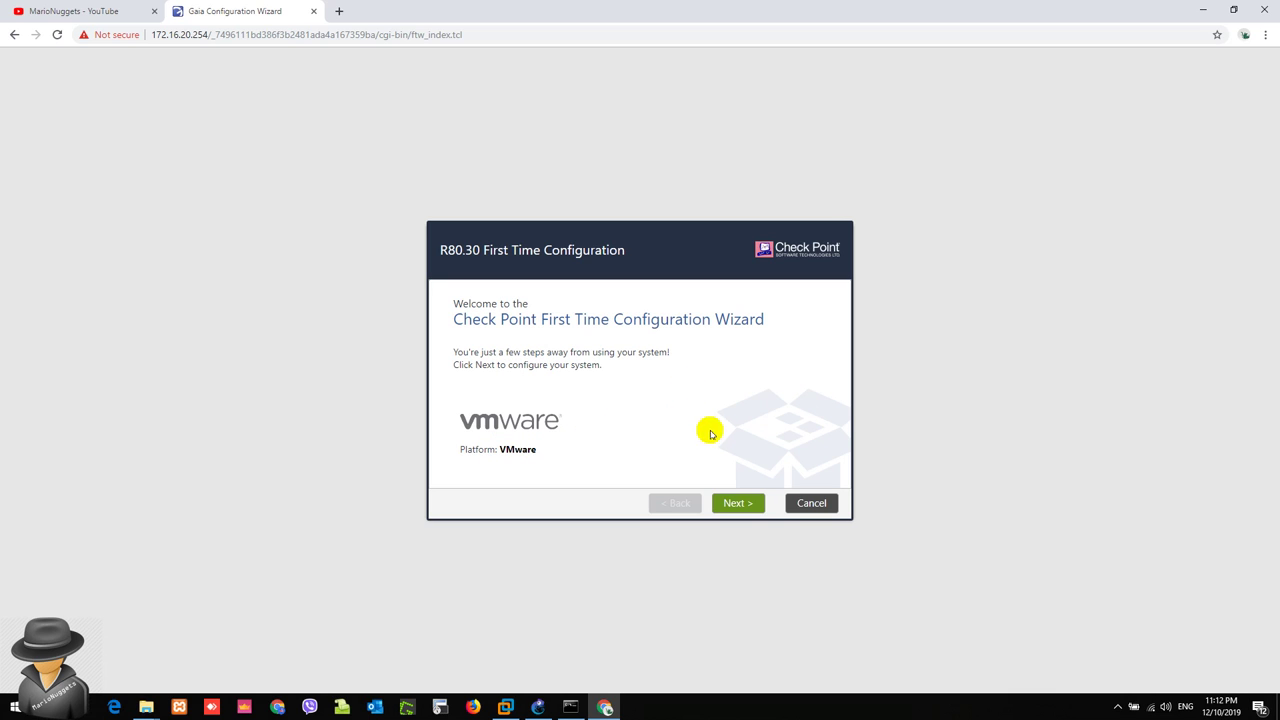
click(741, 503)
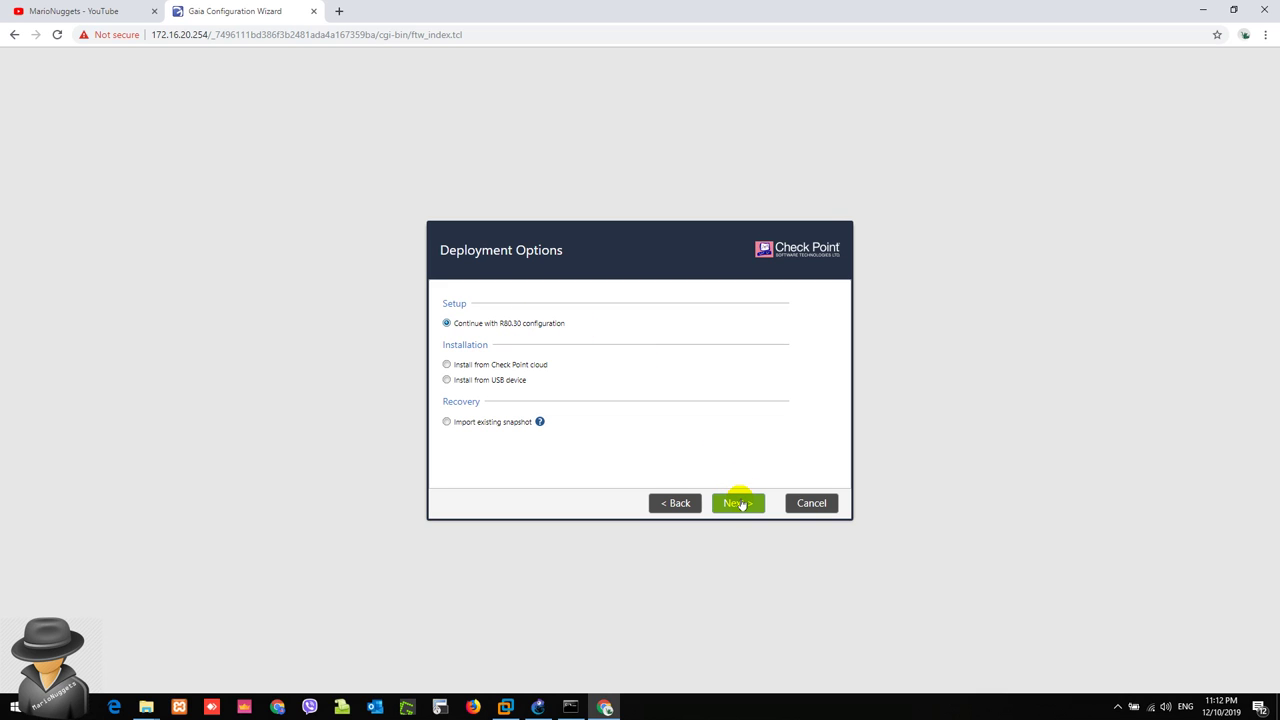
click(740, 504)
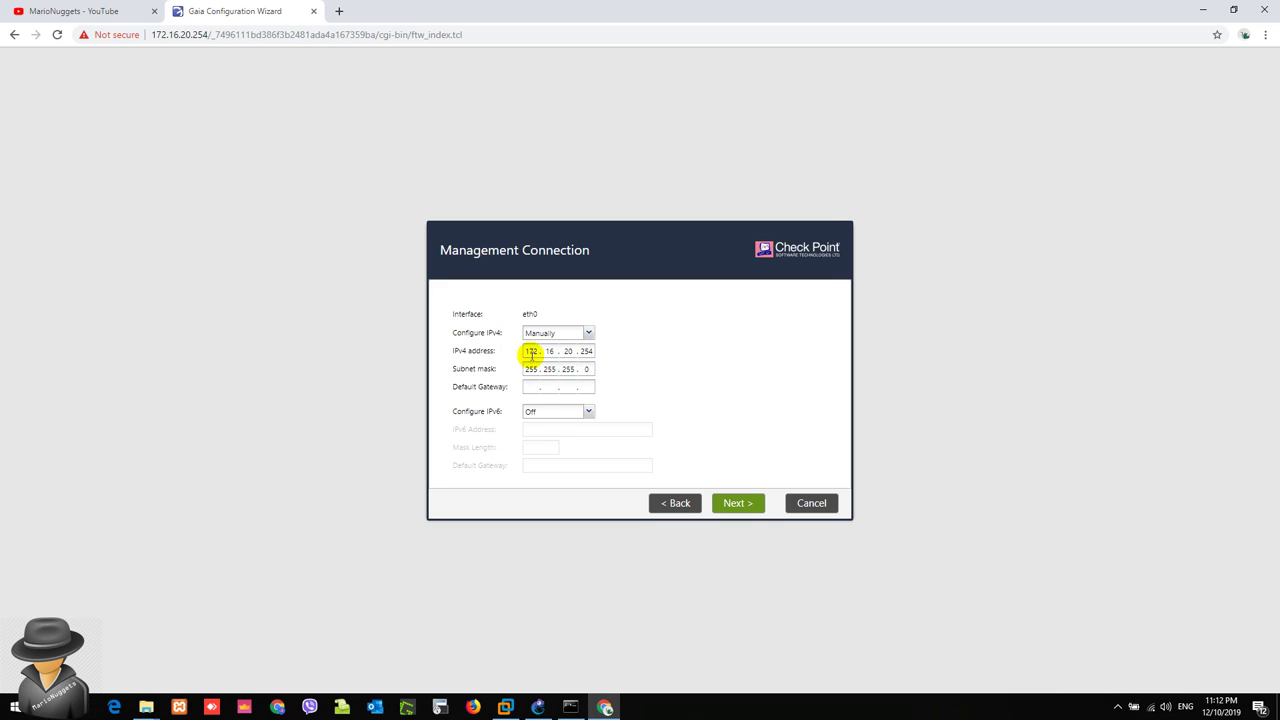
Step: After checking eth0 at 172.16.20.254/255.255.255.0, bring the GNS3 lab topology forward
mouse_move(537, 710)
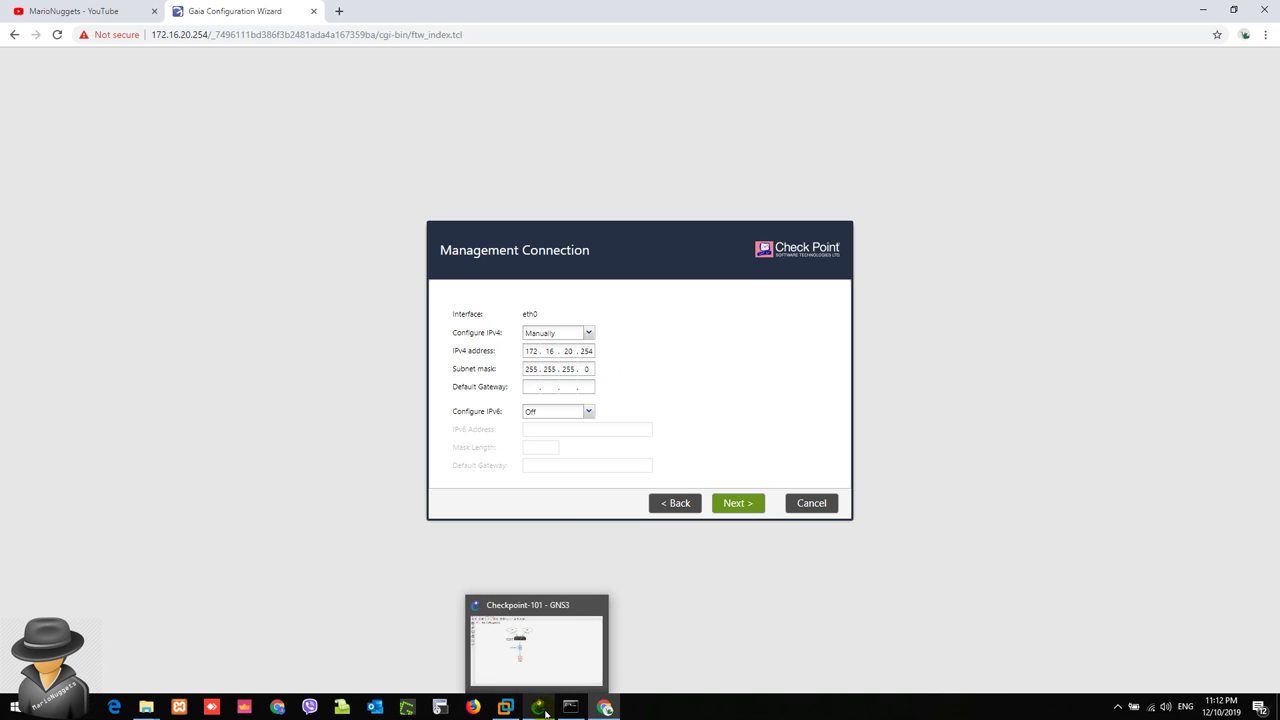
click(538, 708)
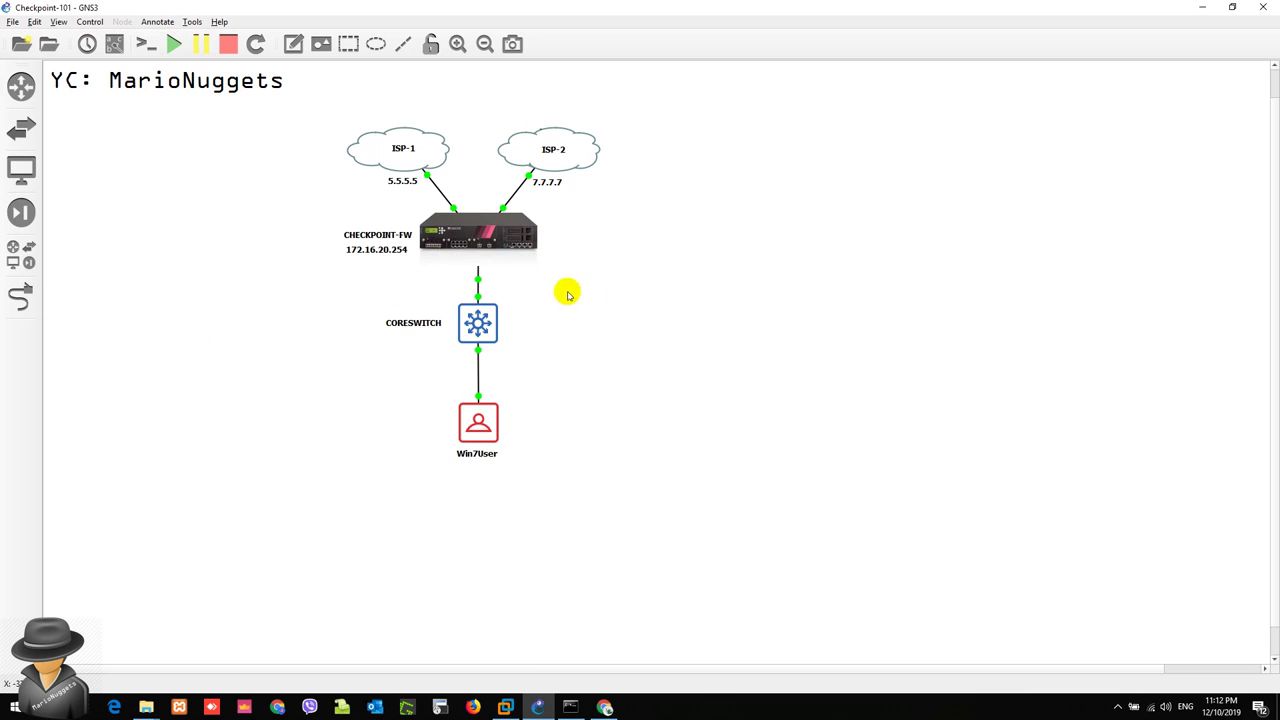
Step: Minimize the GNS3 window to get back to the Management Connection page
click(1202, 7)
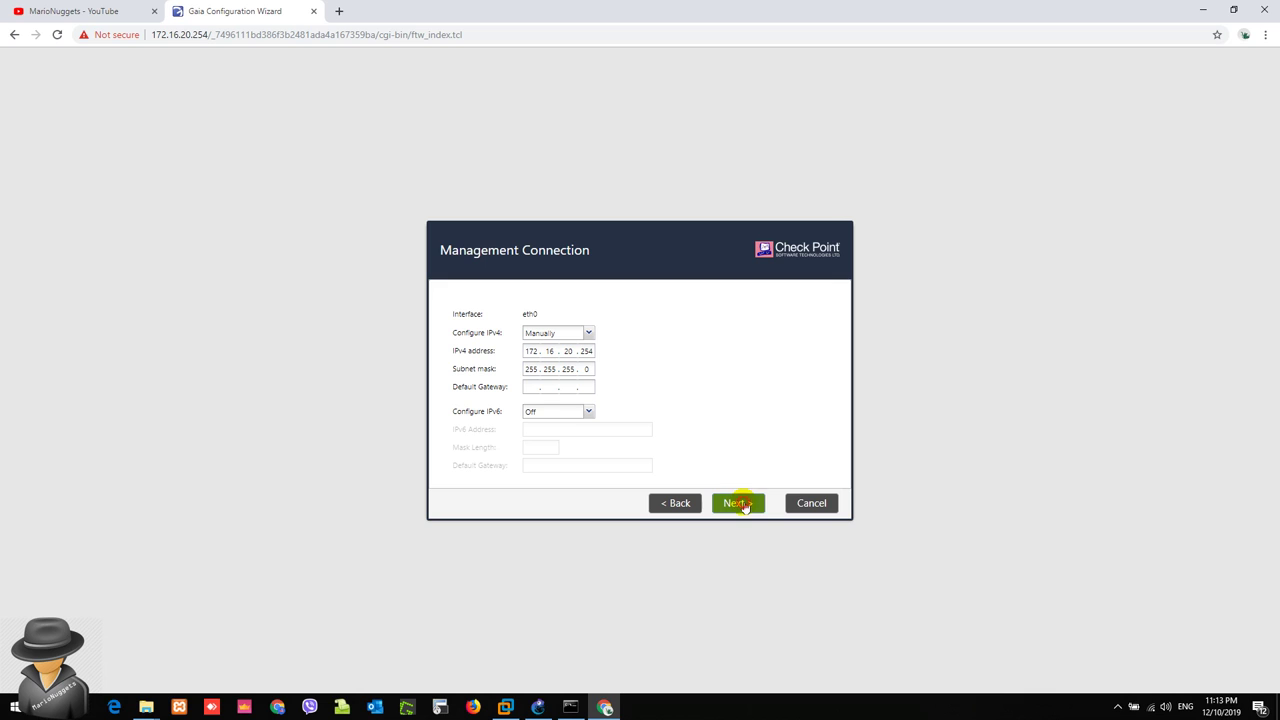
Step: Accept eth0's management settings and continue to Internet Connection
click(741, 505)
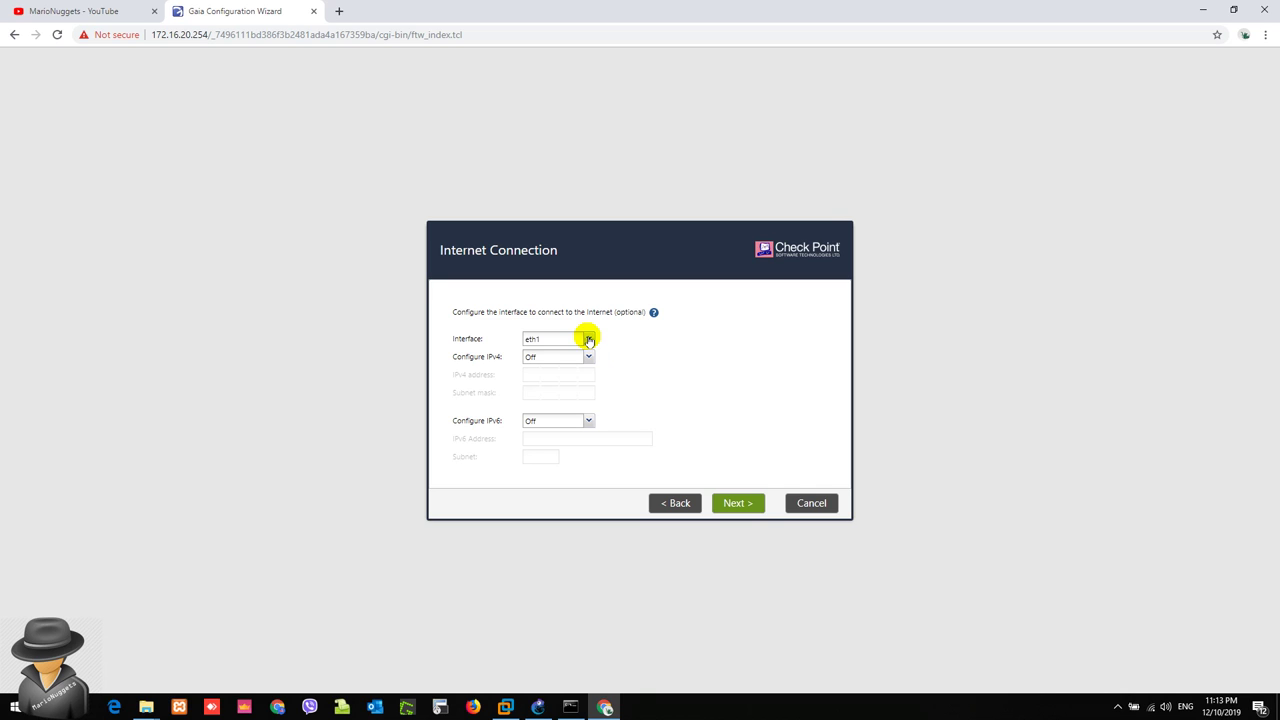
Step: Keep eth1 as the internet interface with IPv4 left Off, and advance to Device Information
click(588, 339)
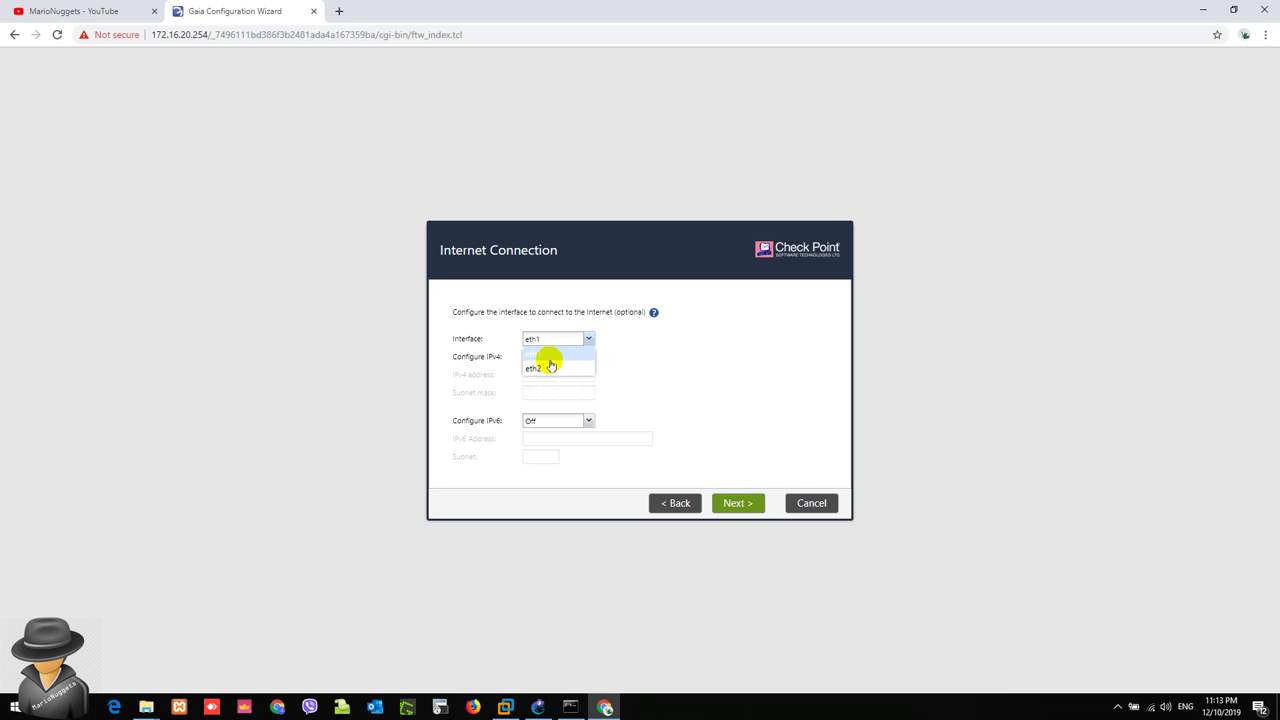
click(742, 360)
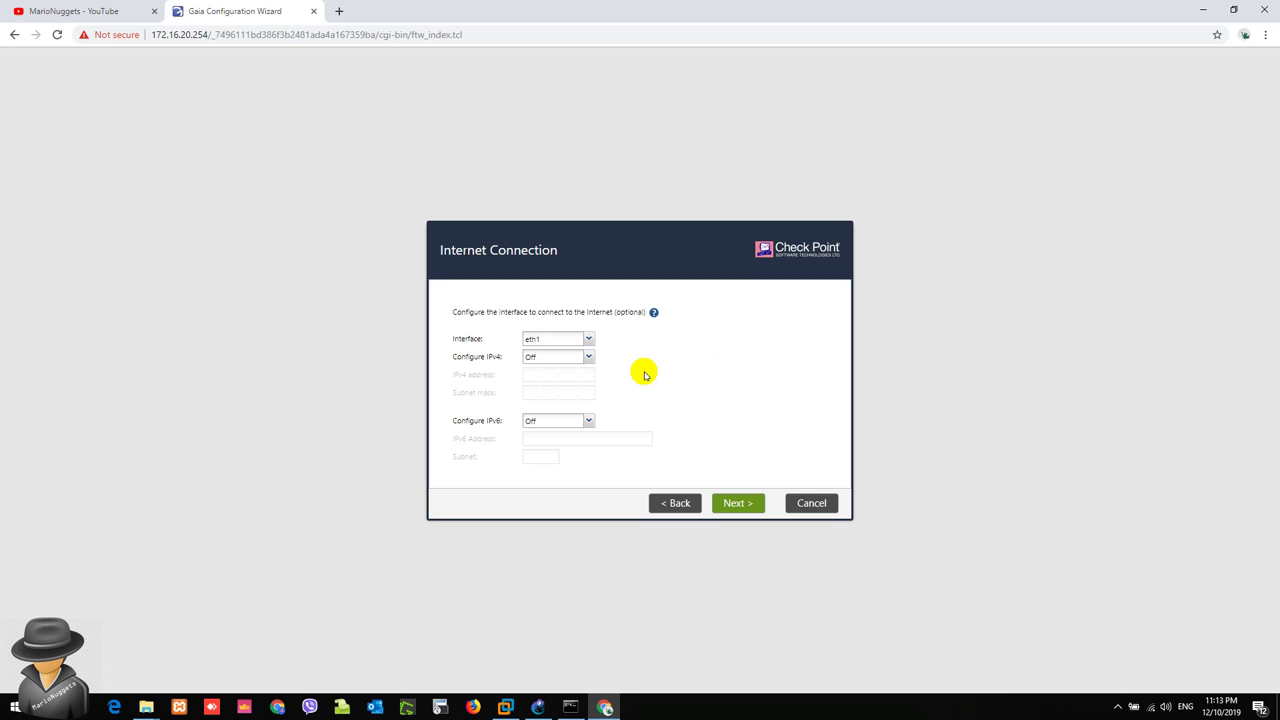
click(587, 357)
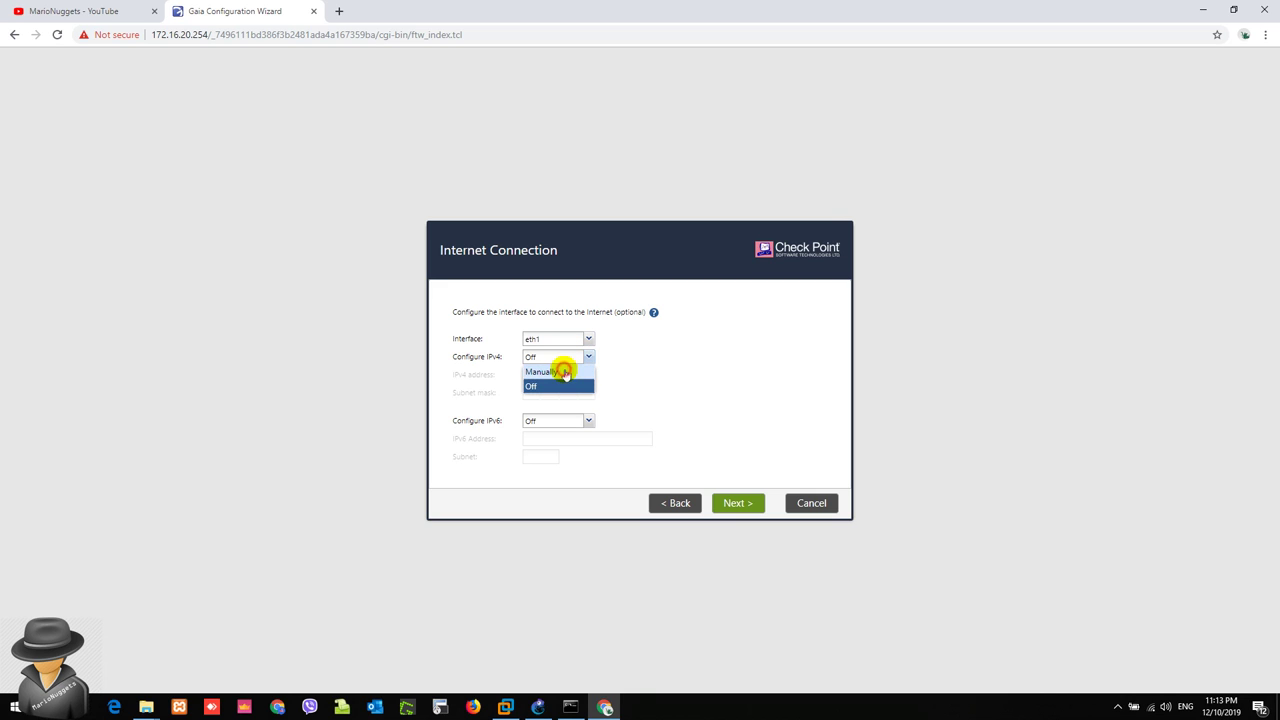
click(564, 372)
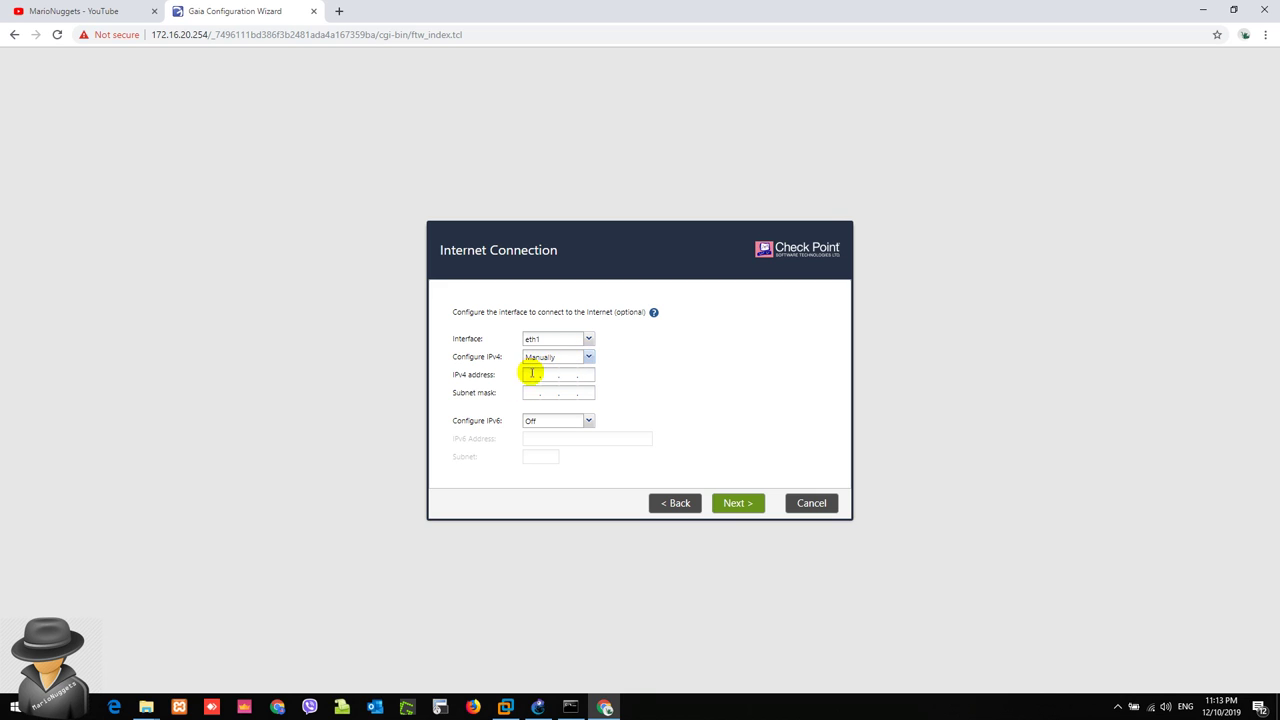
click(531, 373)
click(740, 367)
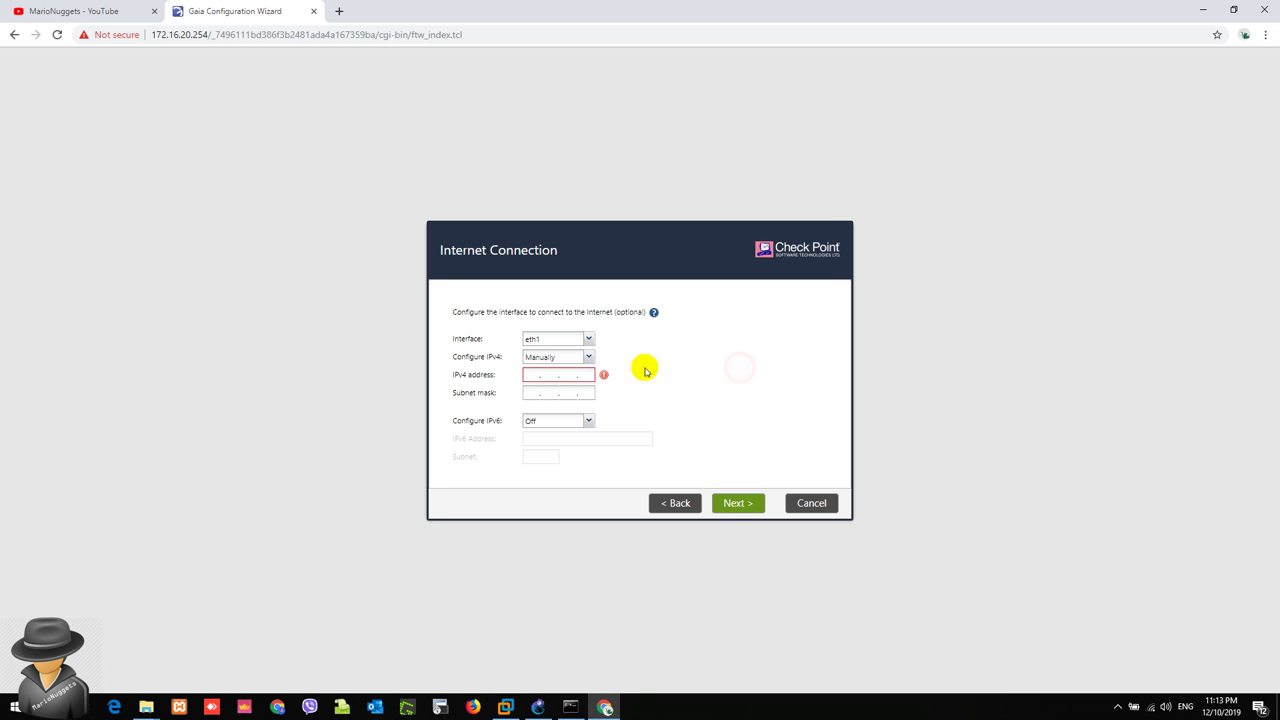
click(526, 374)
click(590, 358)
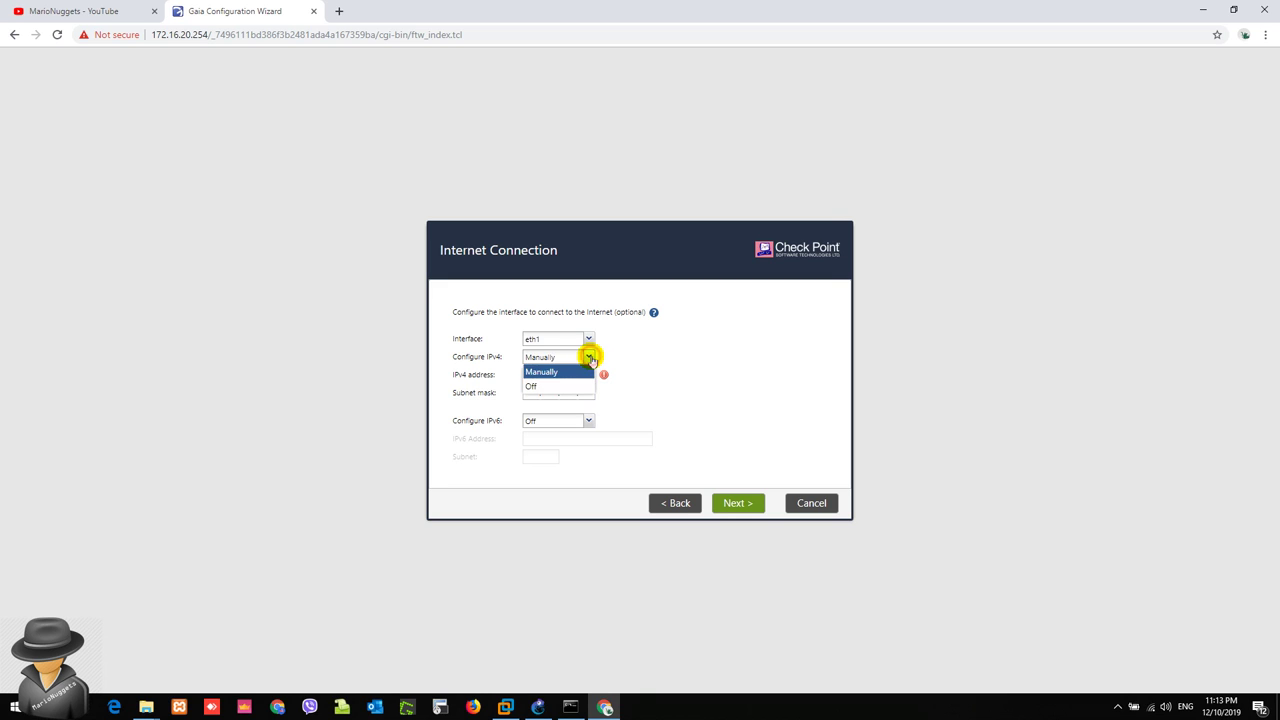
click(537, 387)
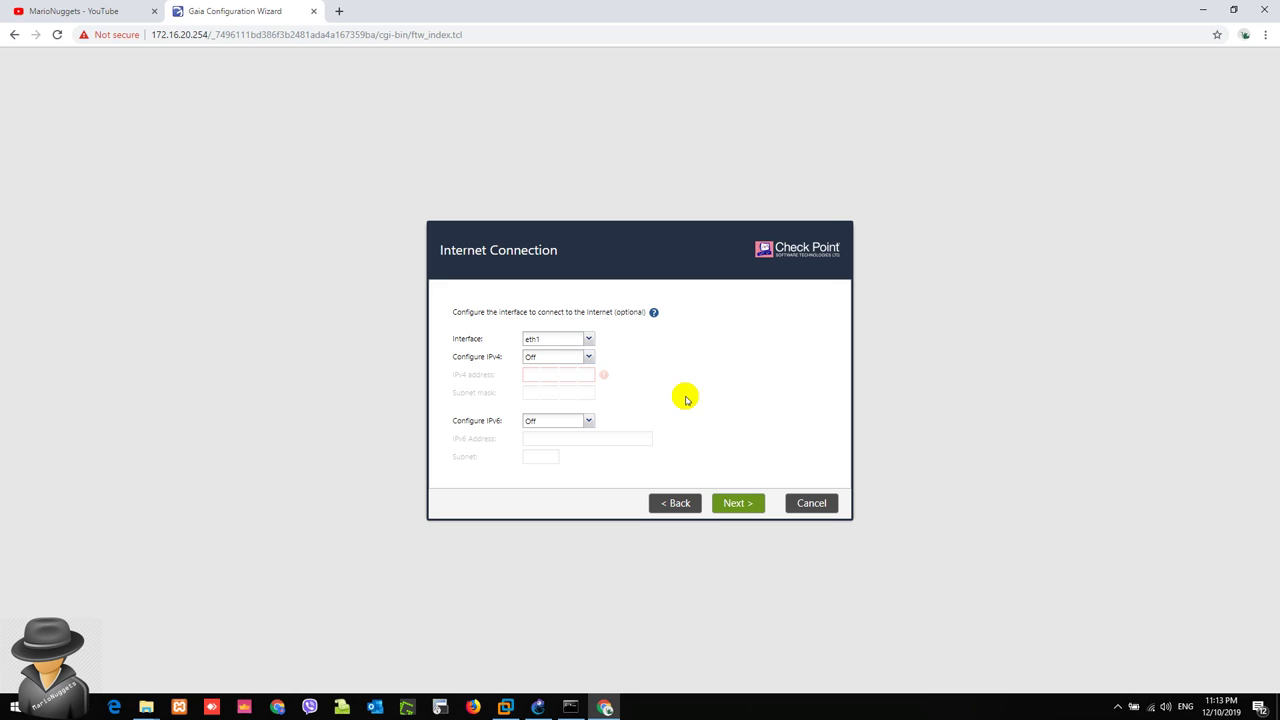
click(739, 506)
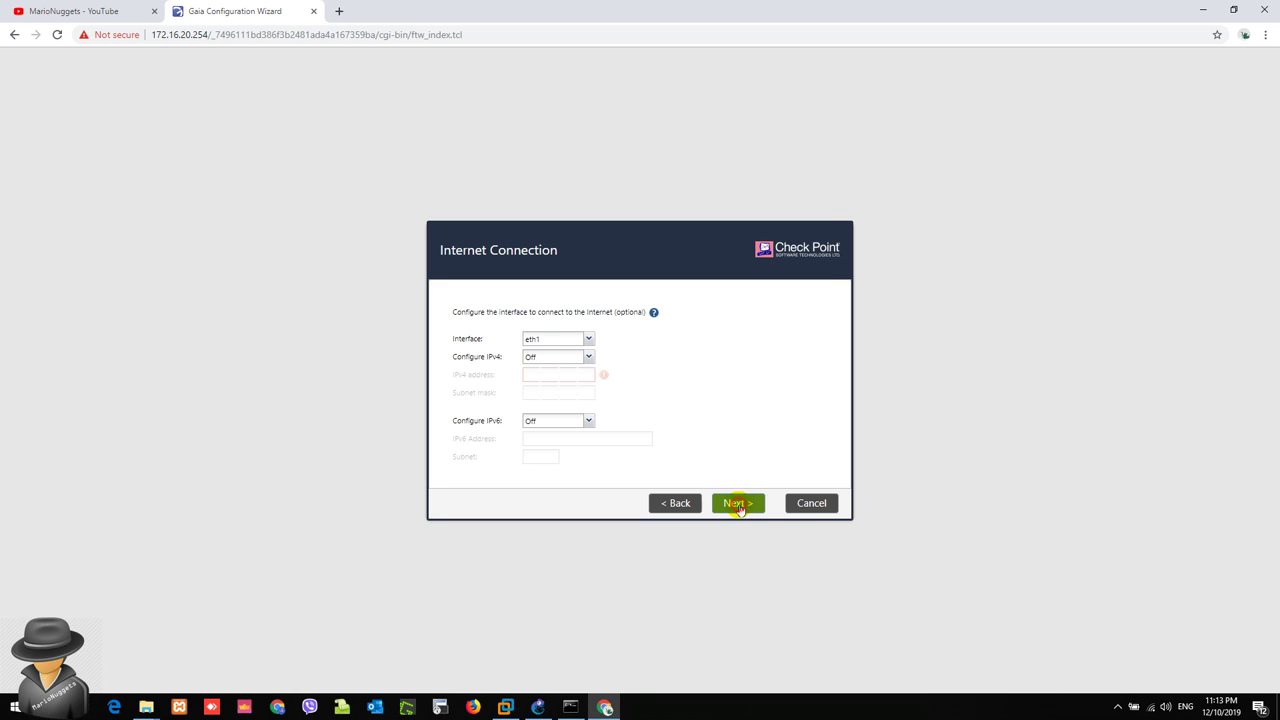
double_click(616, 301)
Step: Review host name MARIO-NUGGETS-FW and DNS servers 8.8.8.8, 1.1.1.1 and 4.2.2.2
click(620, 301)
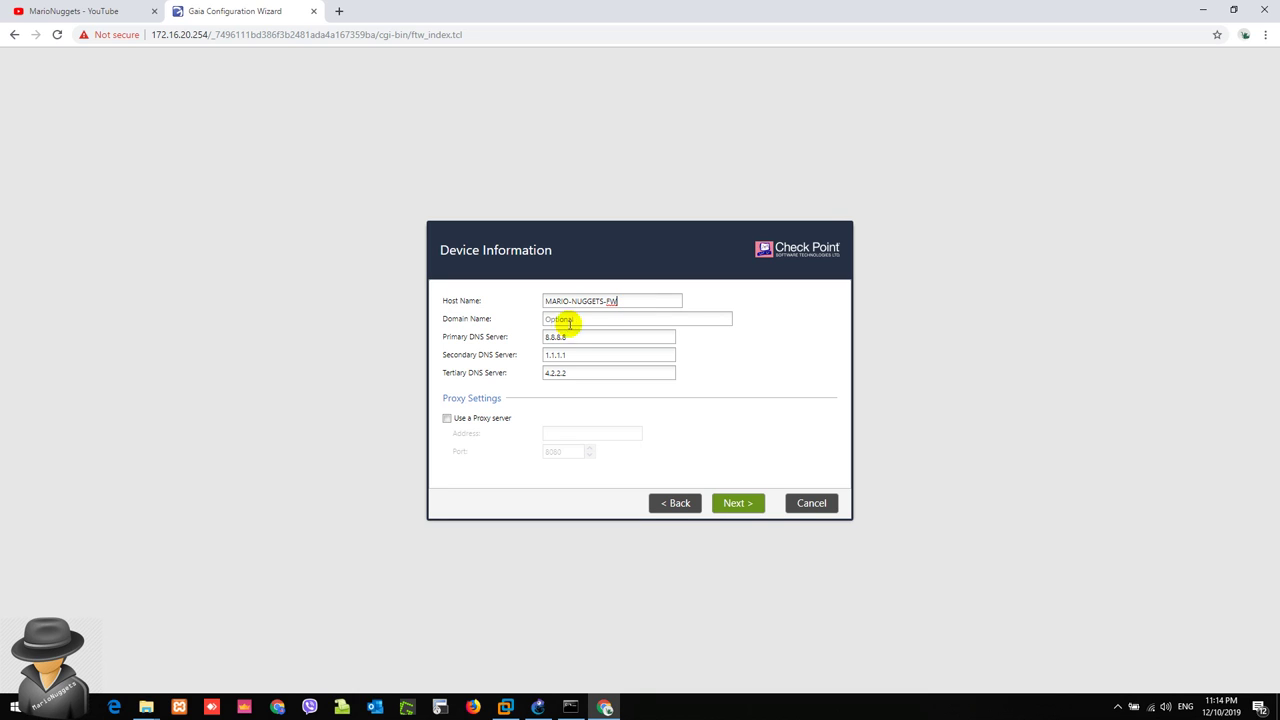
click(567, 332)
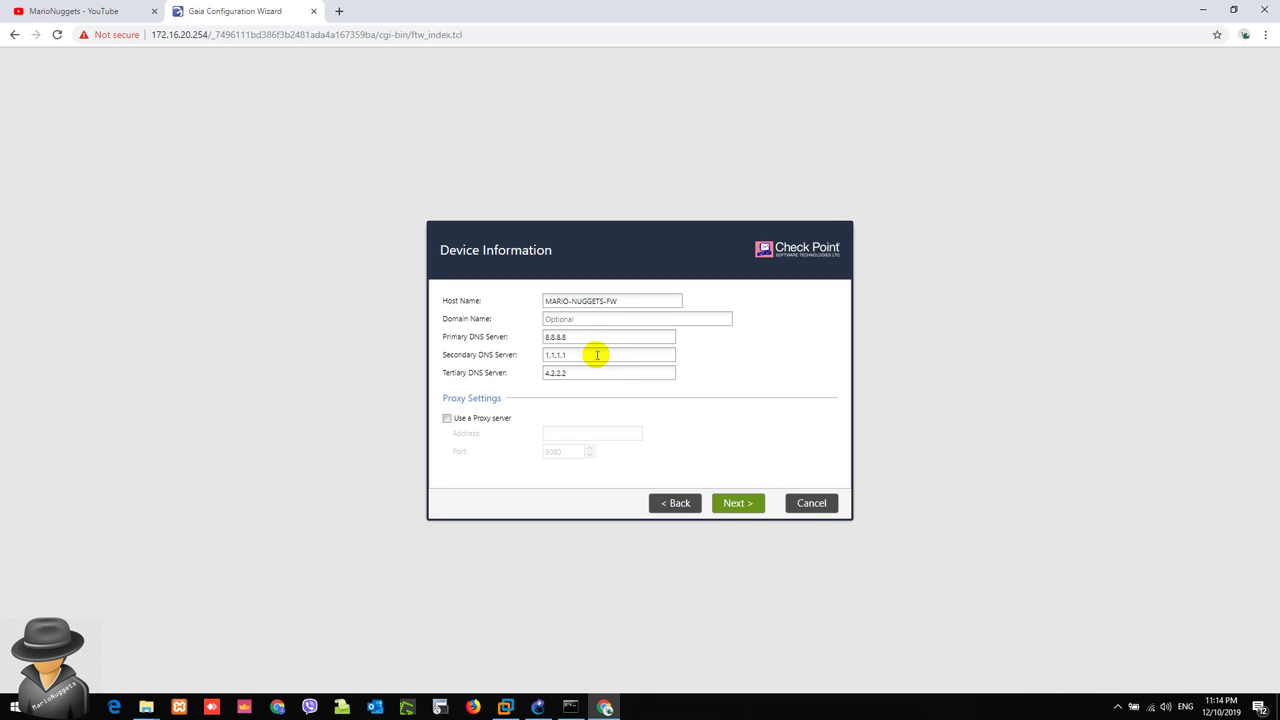
click(805, 373)
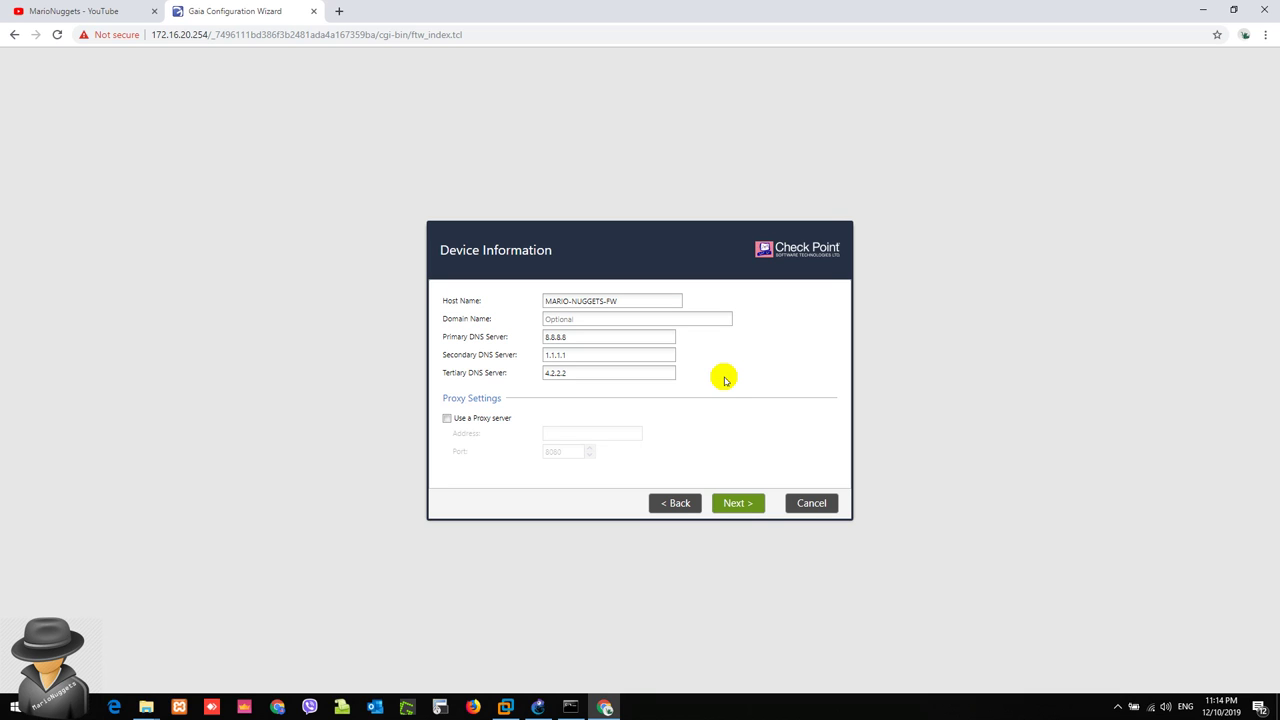
drag(600, 336, 529, 341)
click(808, 432)
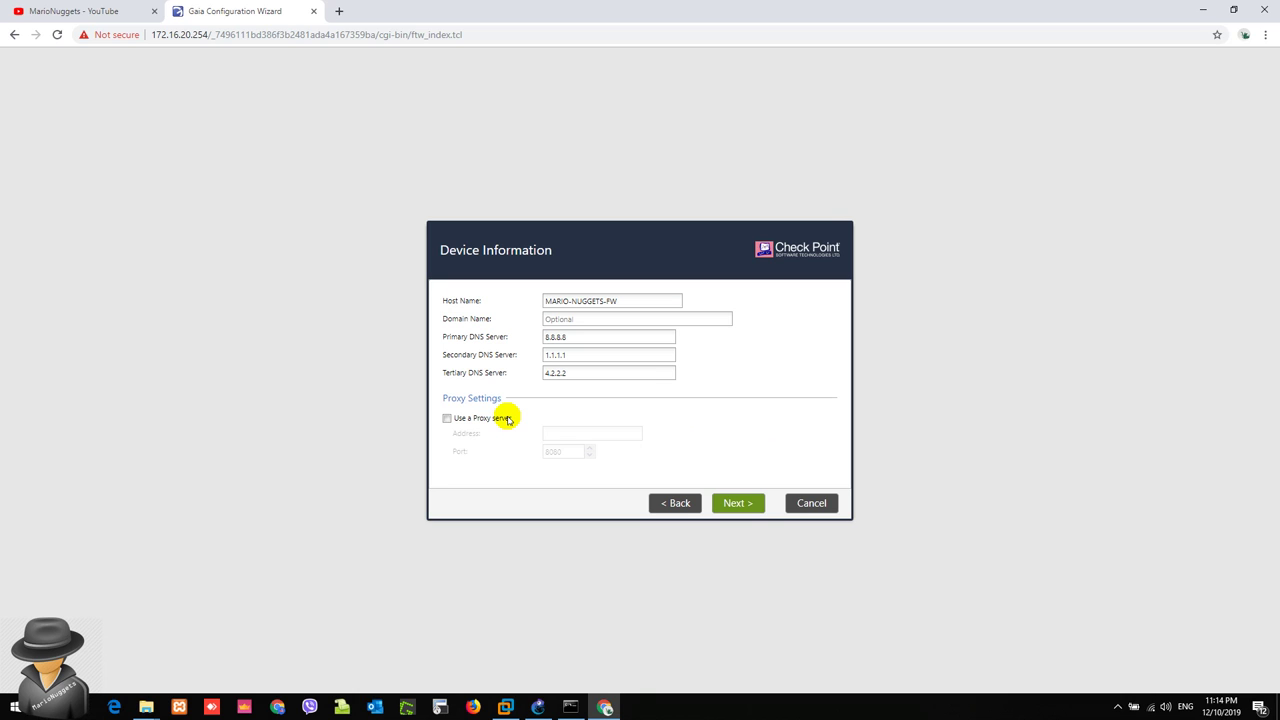
Step: Leave 'Use a Proxy server' unchecked after toggling it, briefly checking the GNS3 topology
click(492, 418)
click(498, 420)
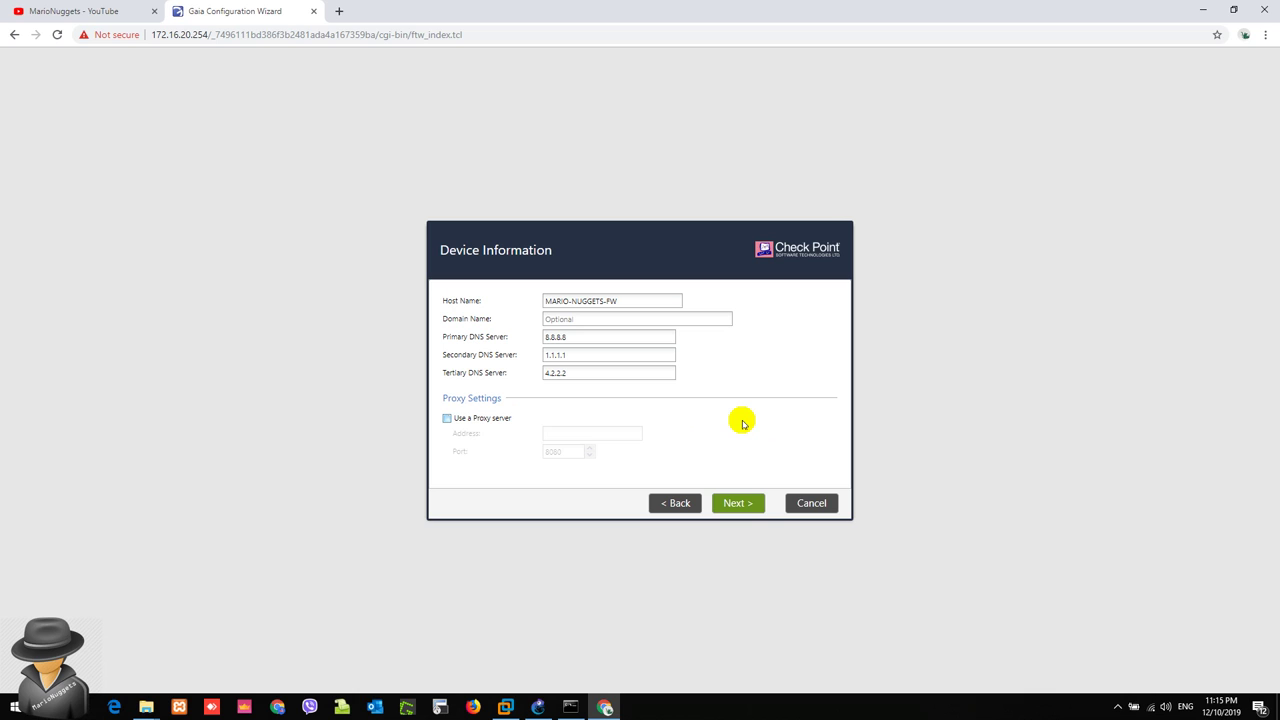
click(484, 422)
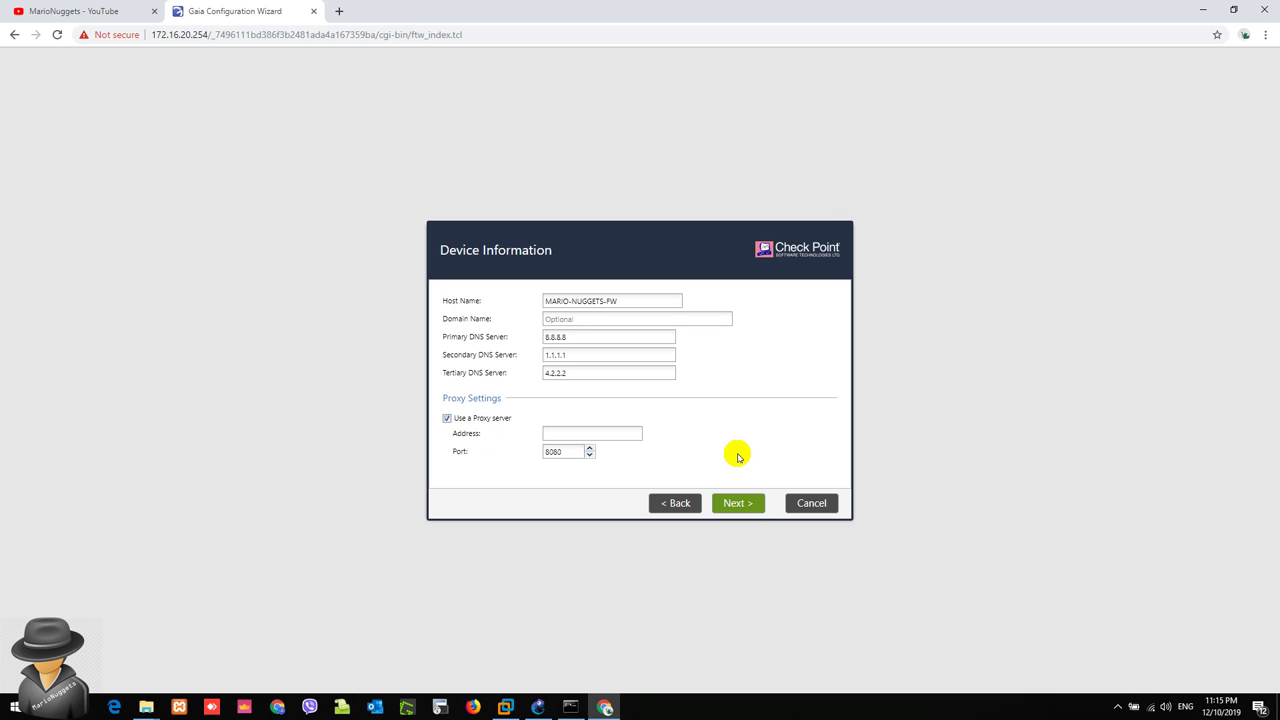
click(561, 432)
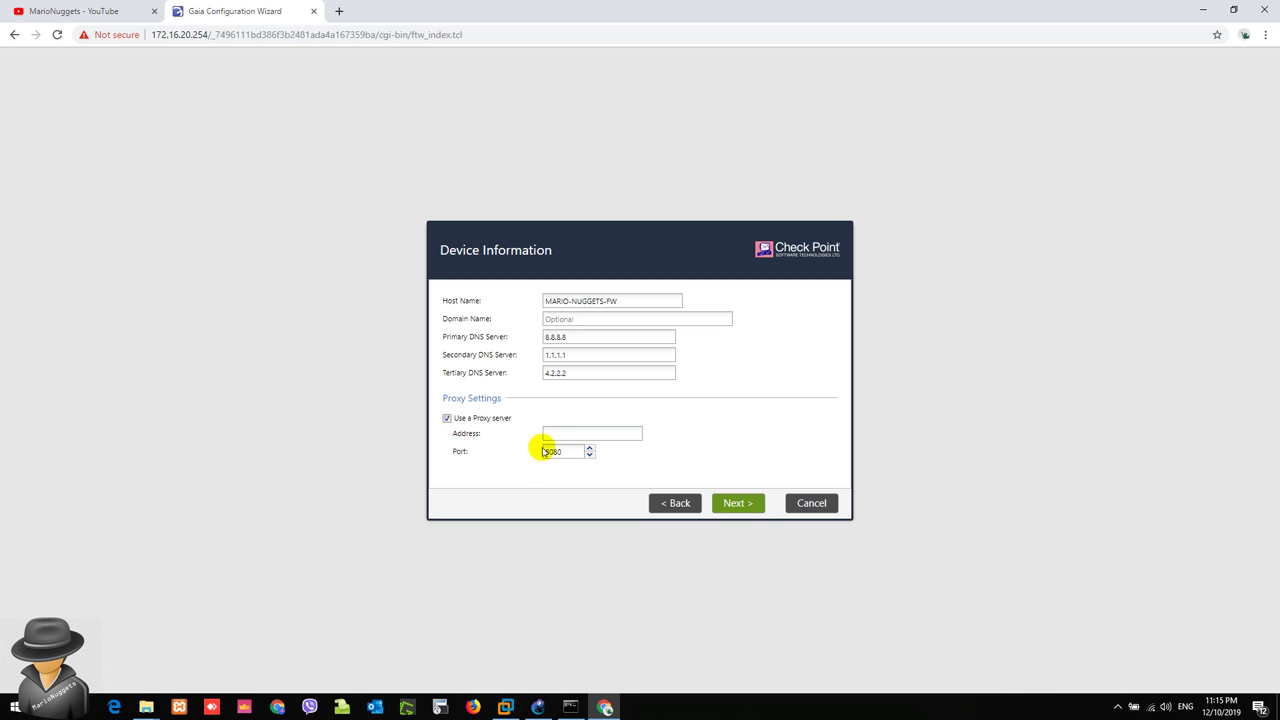
click(478, 418)
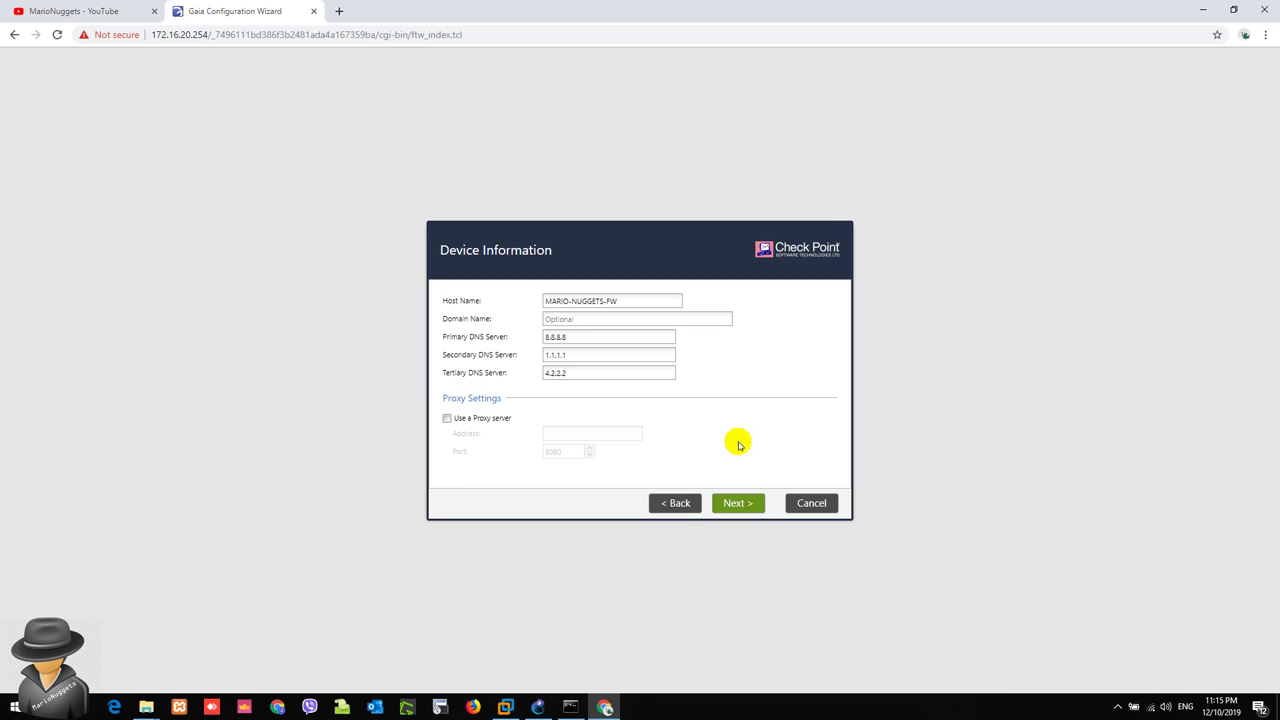
click(538, 707)
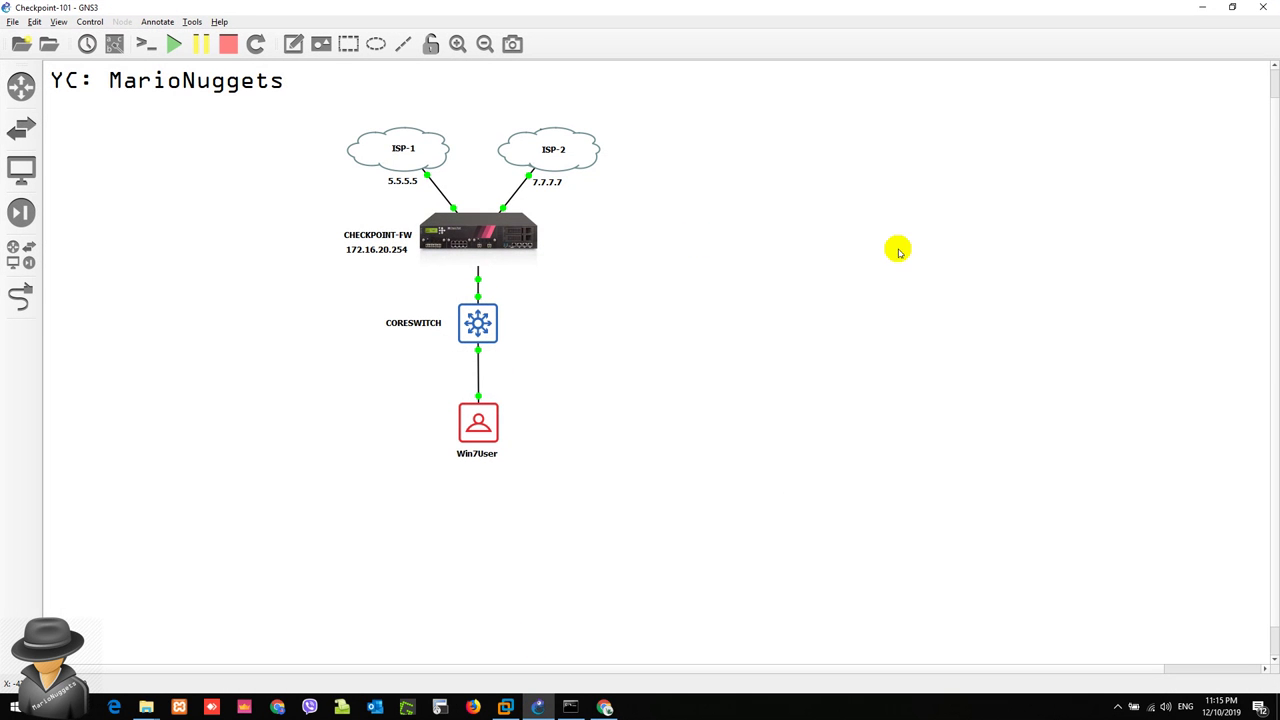
click(1203, 9)
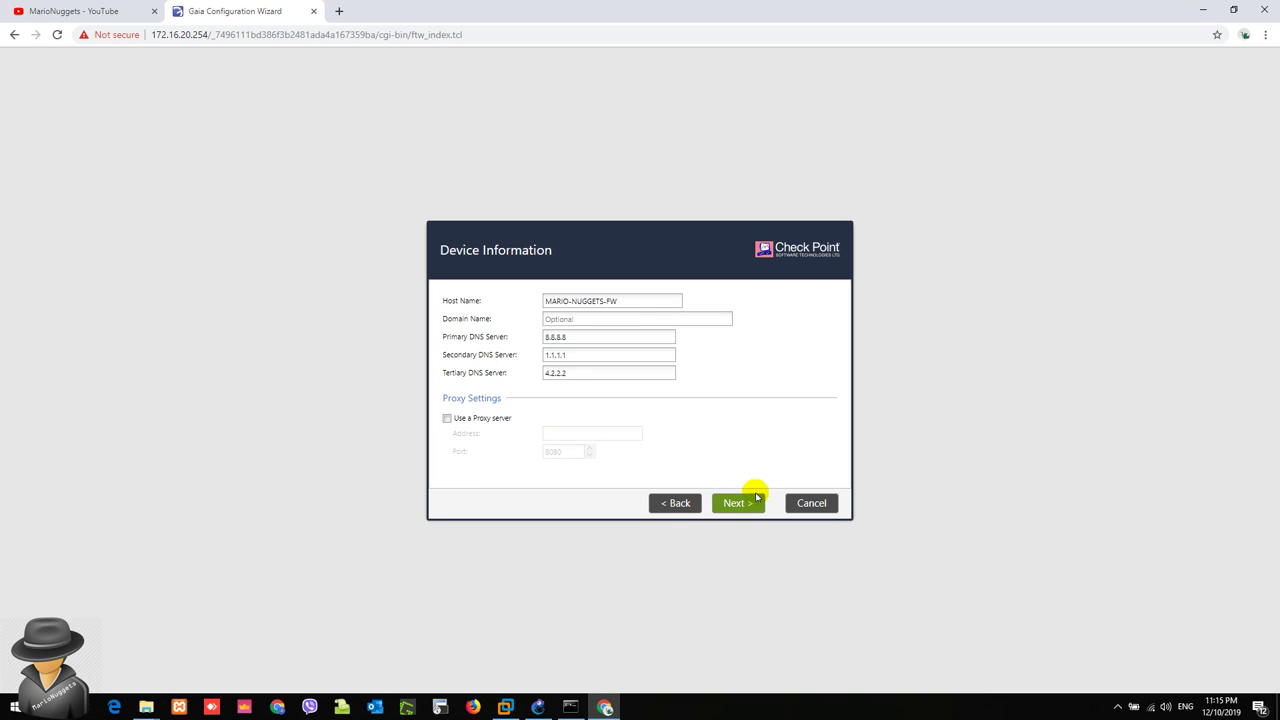
Step: On Date and Time Settings, set the time zone to Manila, Asia (GMT +8:00)
click(748, 504)
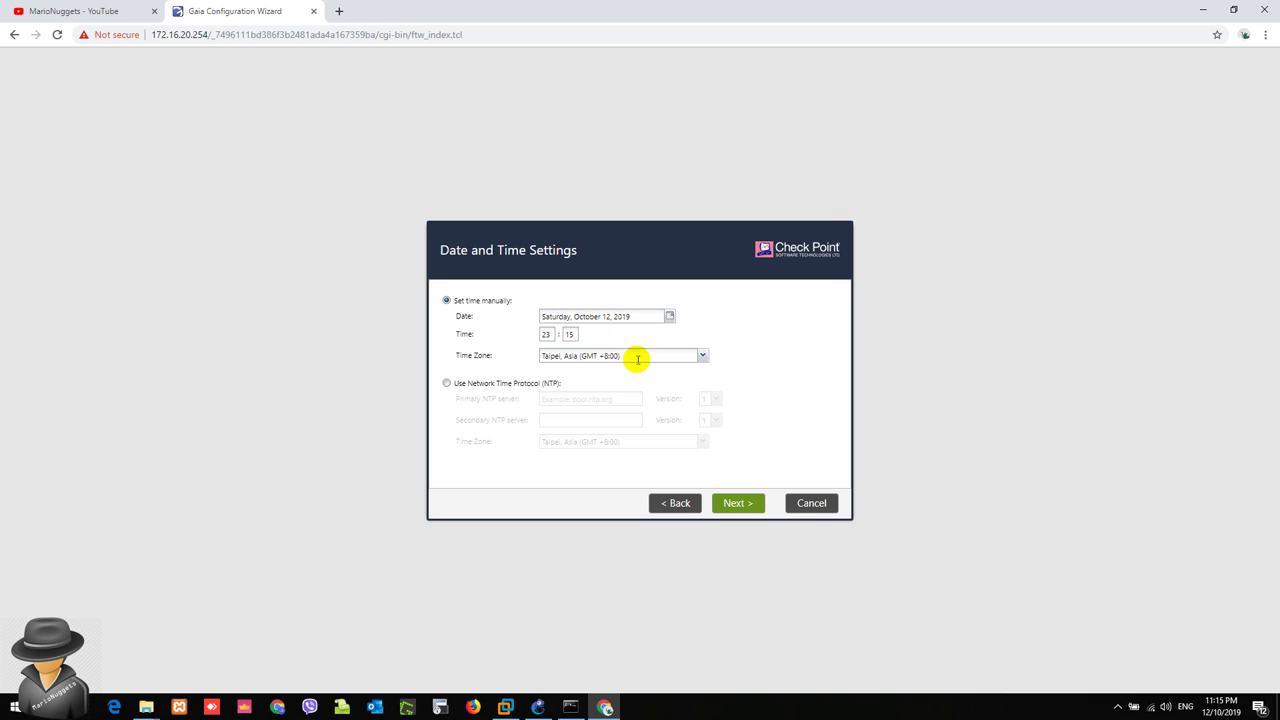
click(629, 357)
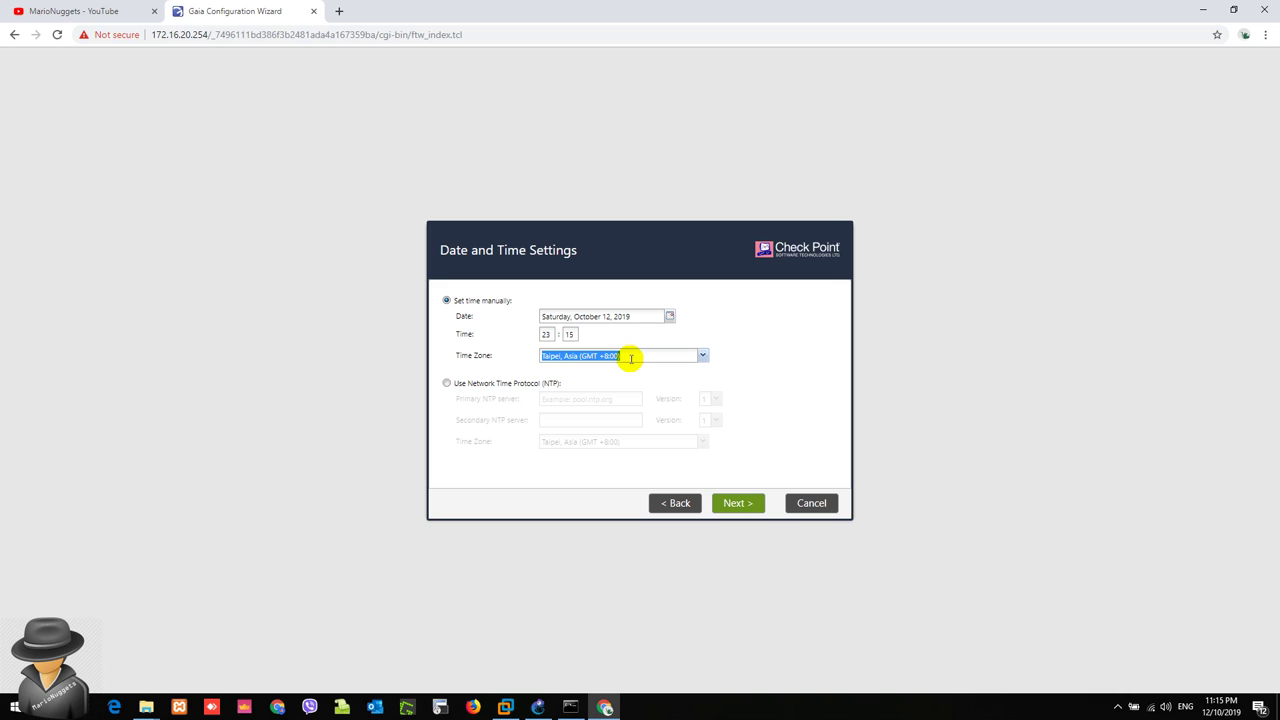
text(Manila)
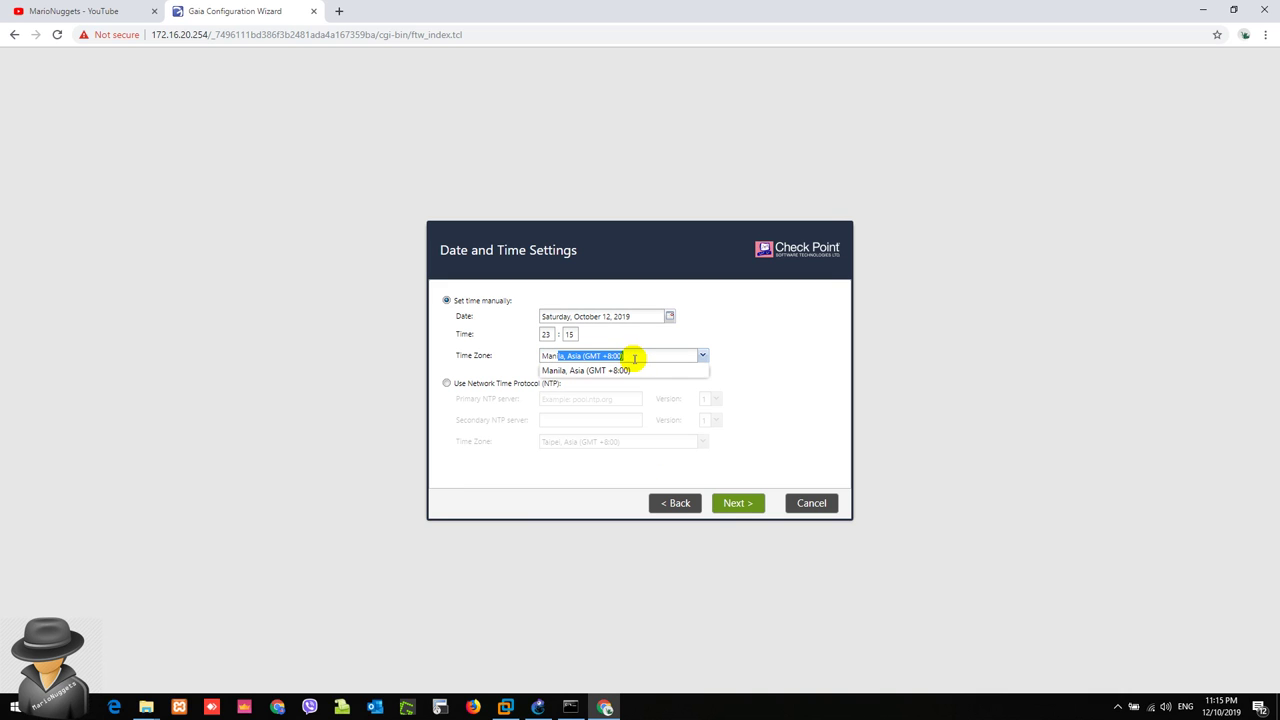
click(633, 372)
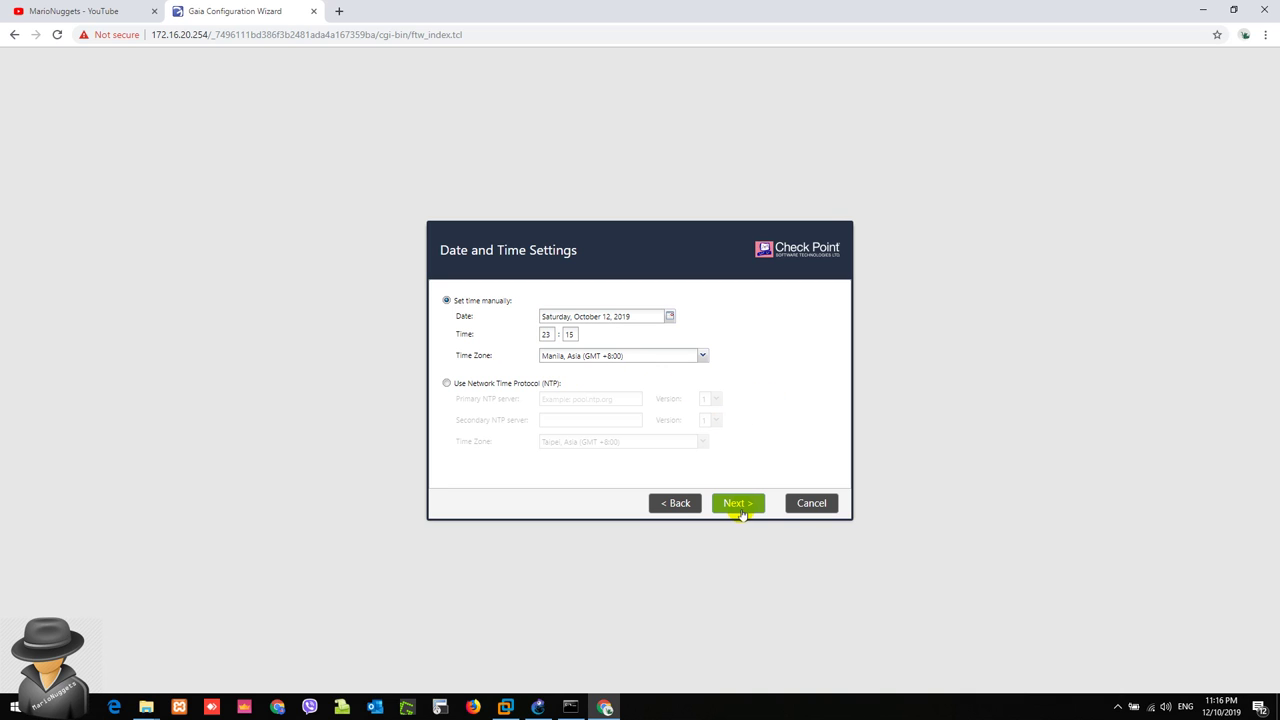
Step: Advance to Installation Type, keeping Security Gateway and/or Security Management selected
click(738, 506)
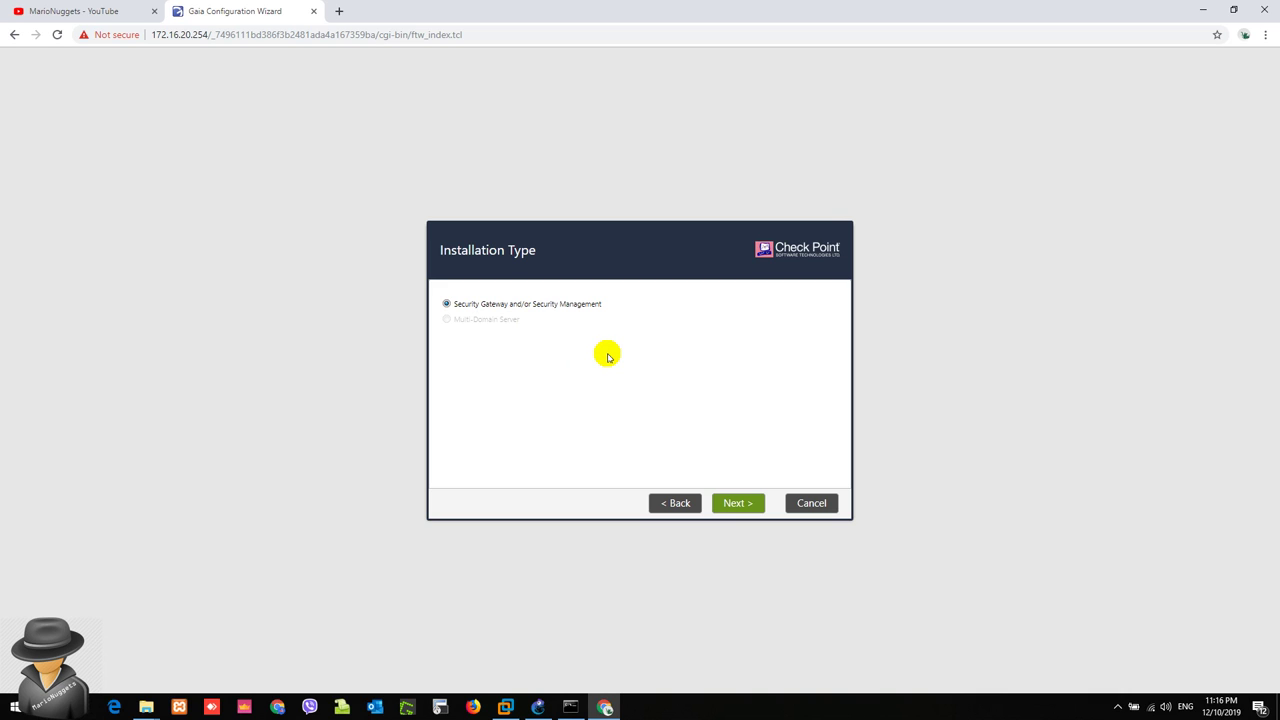
mouse_move(505, 707)
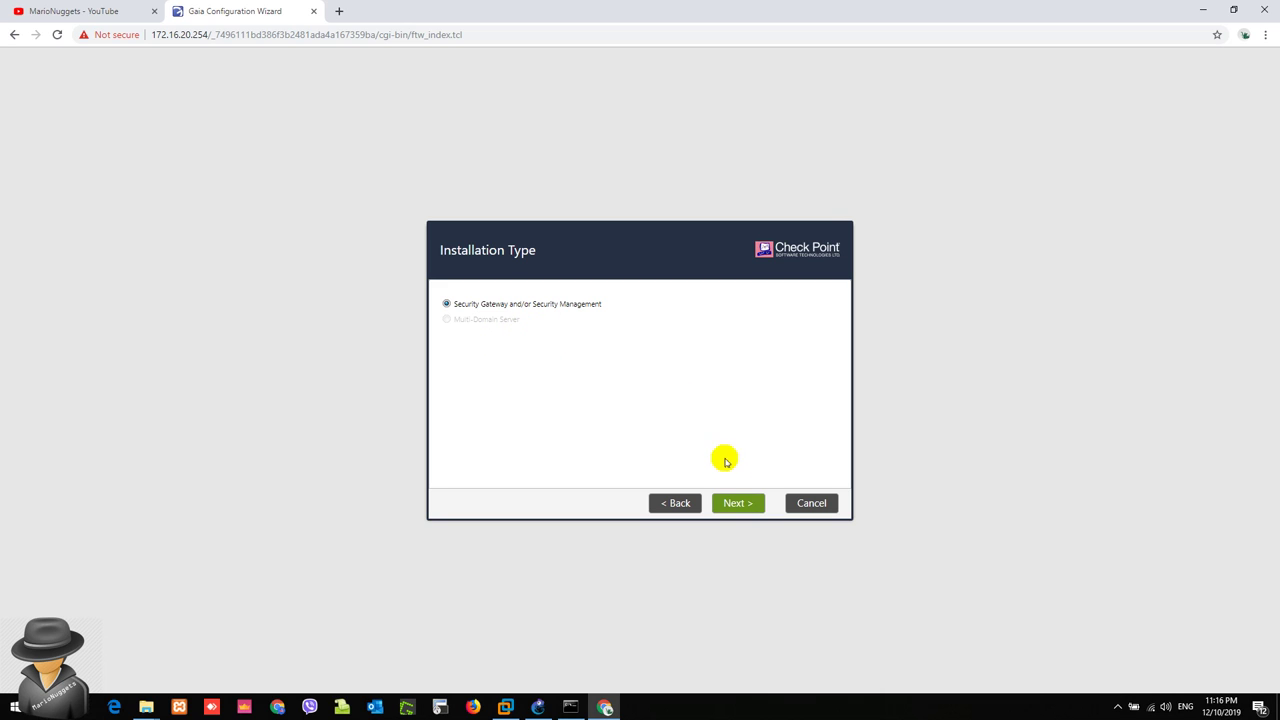
Step: On Products, uncheck and recheck Security Management so both products stay enabled with Primary management
click(737, 503)
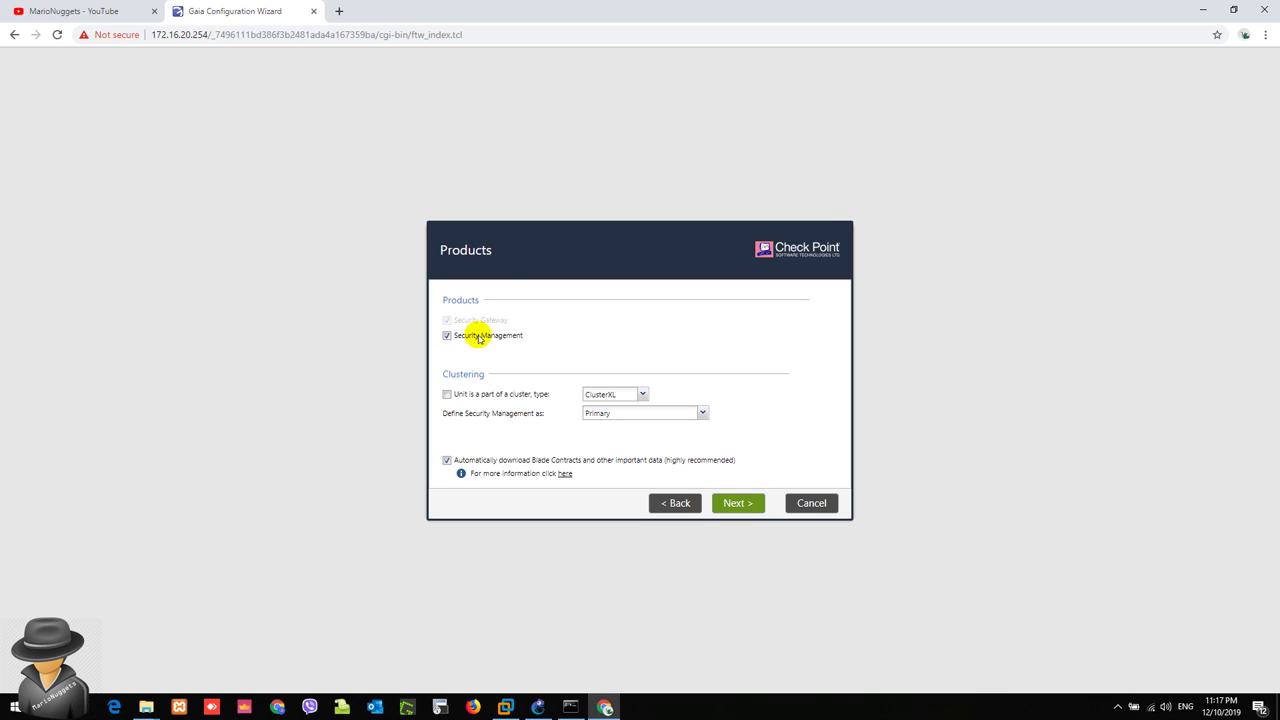
click(479, 338)
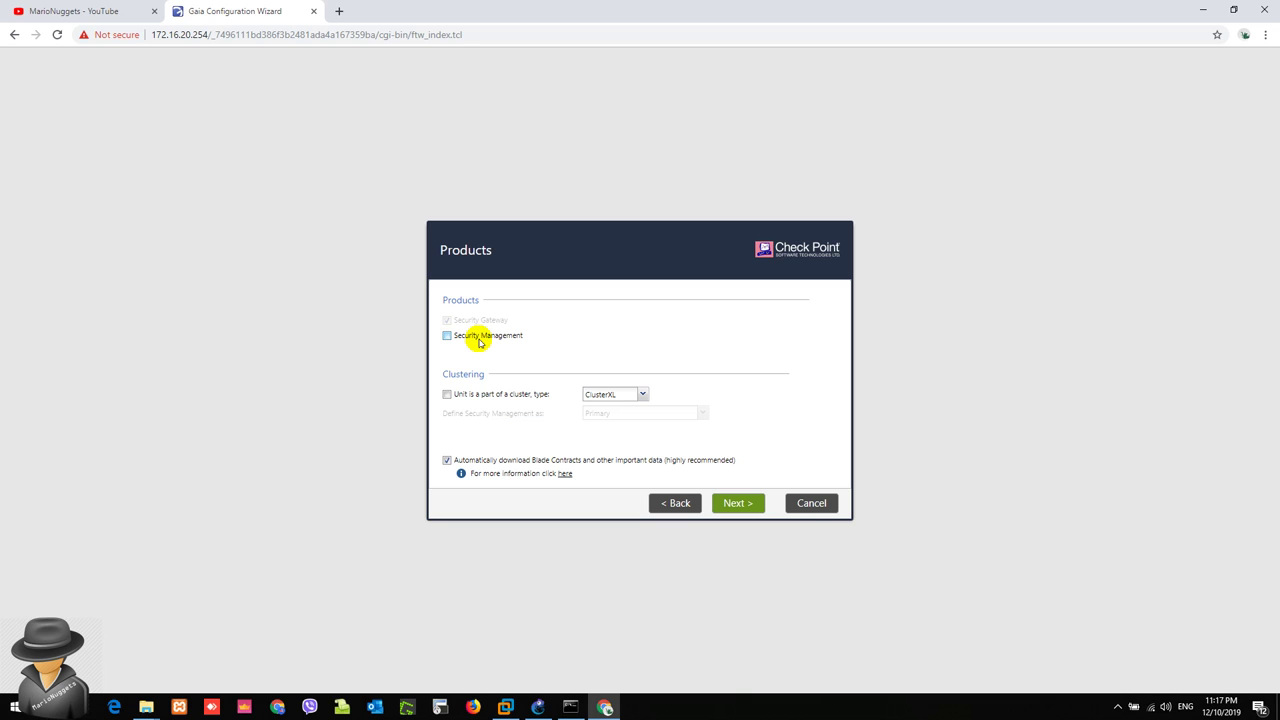
click(538, 707)
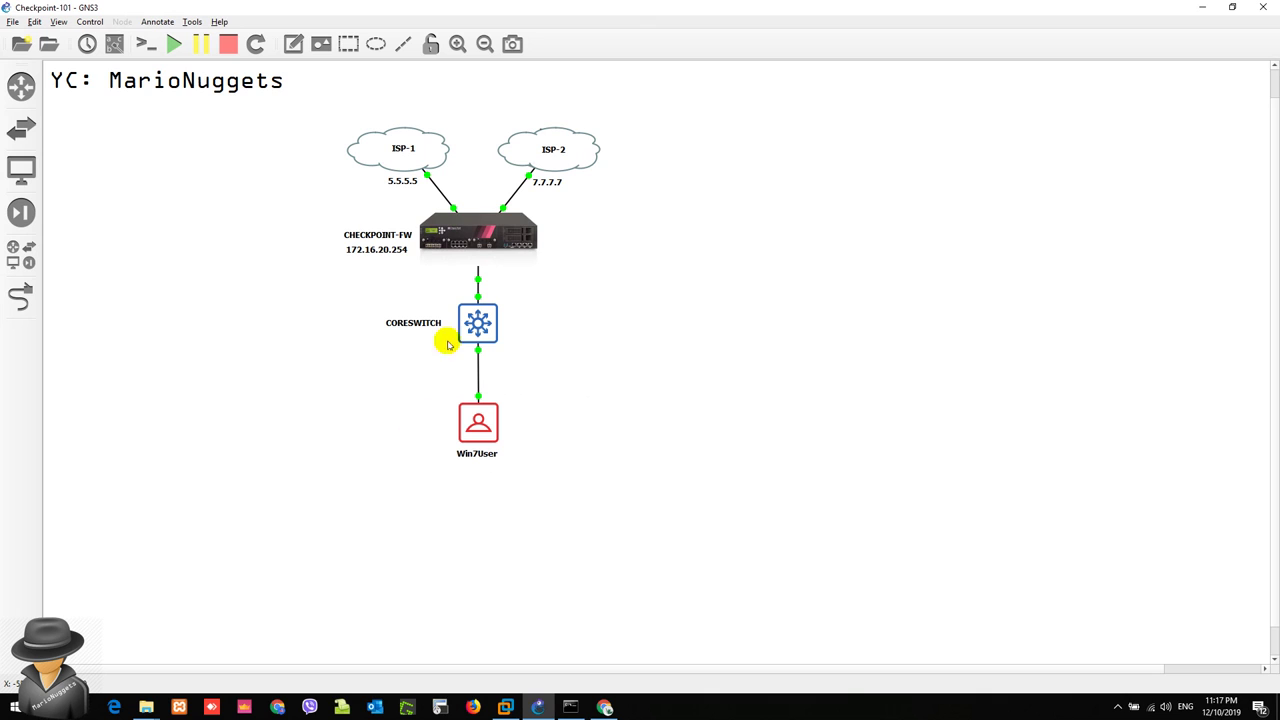
click(1203, 8)
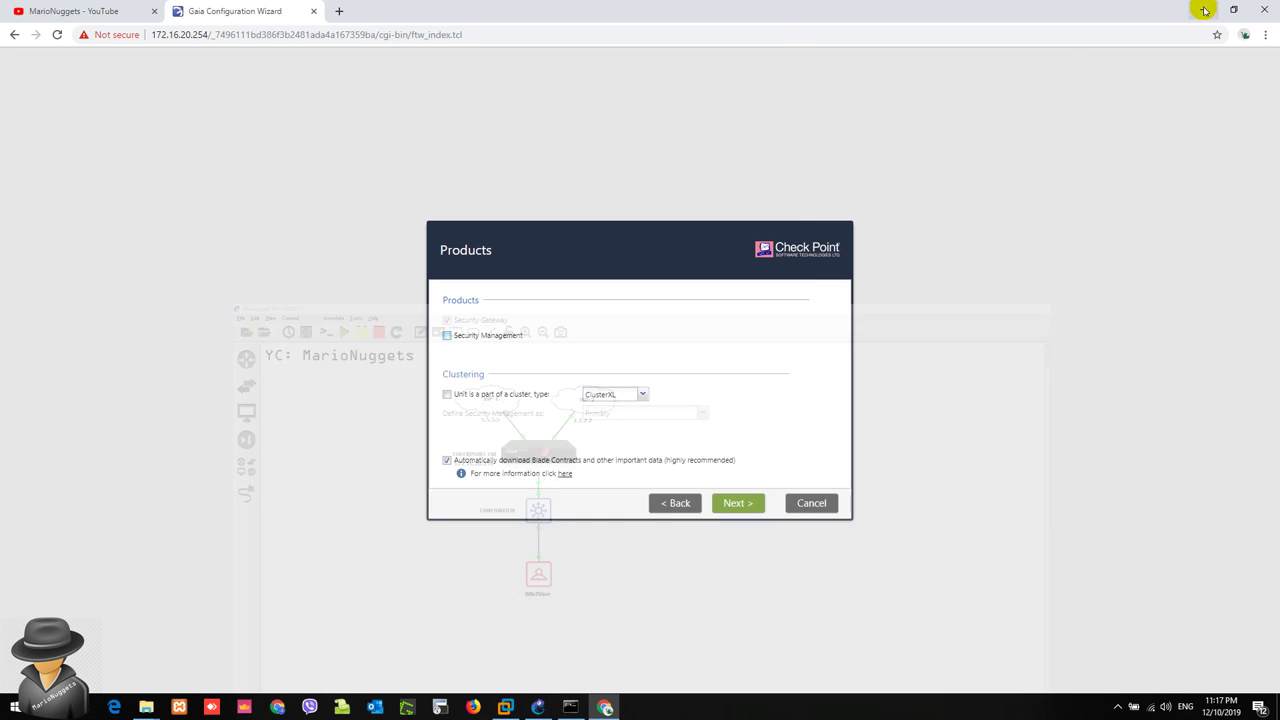
click(490, 337)
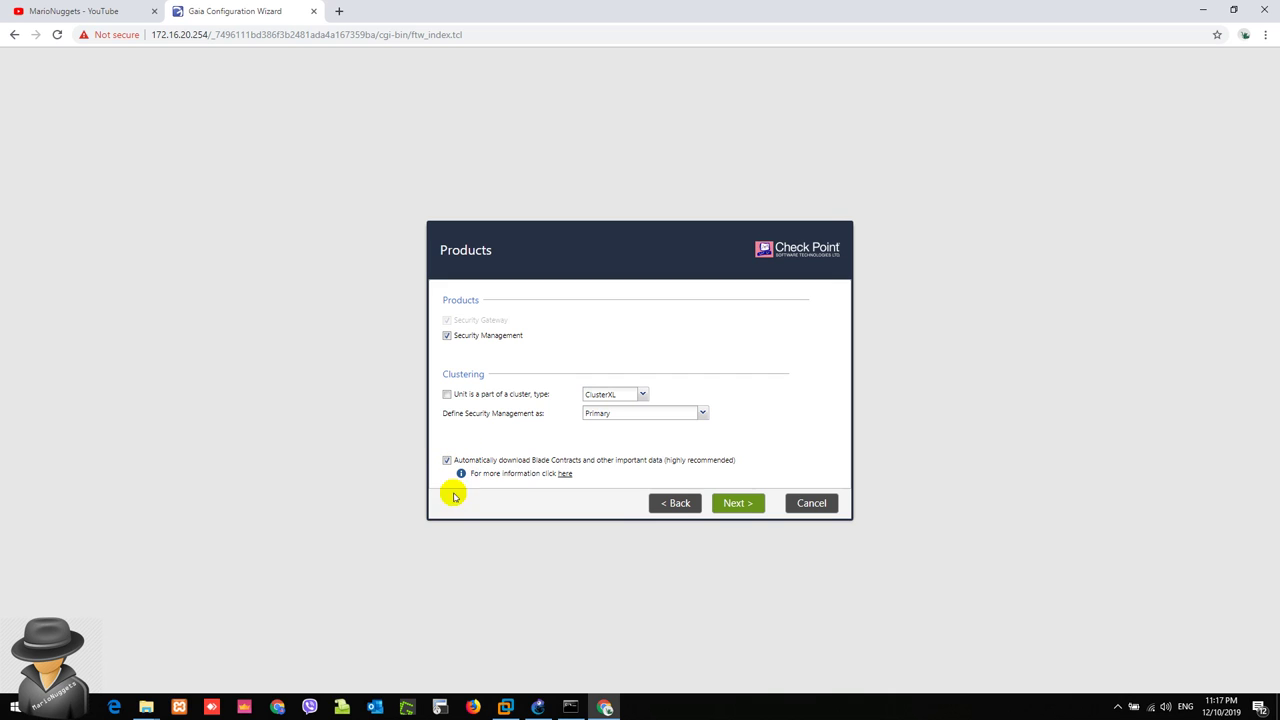
Step: Leave automatic Blade Contracts download enabled and continue past the Products step
click(786, 435)
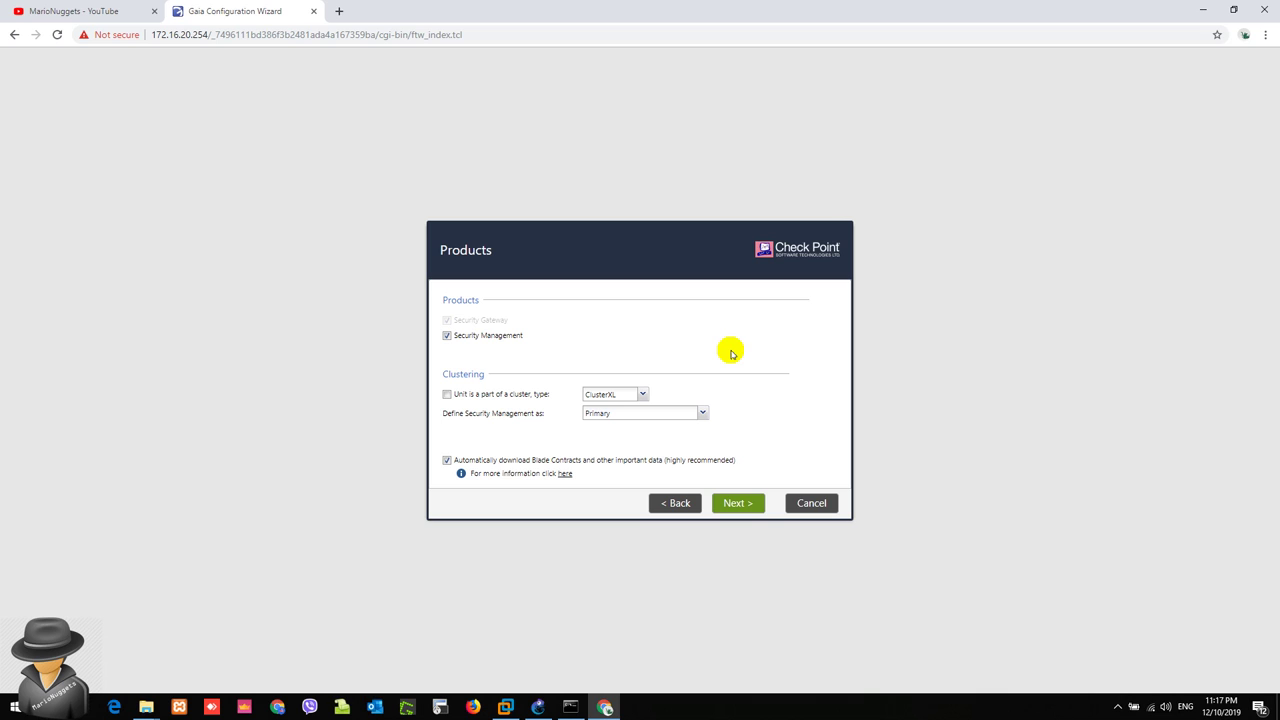
click(775, 415)
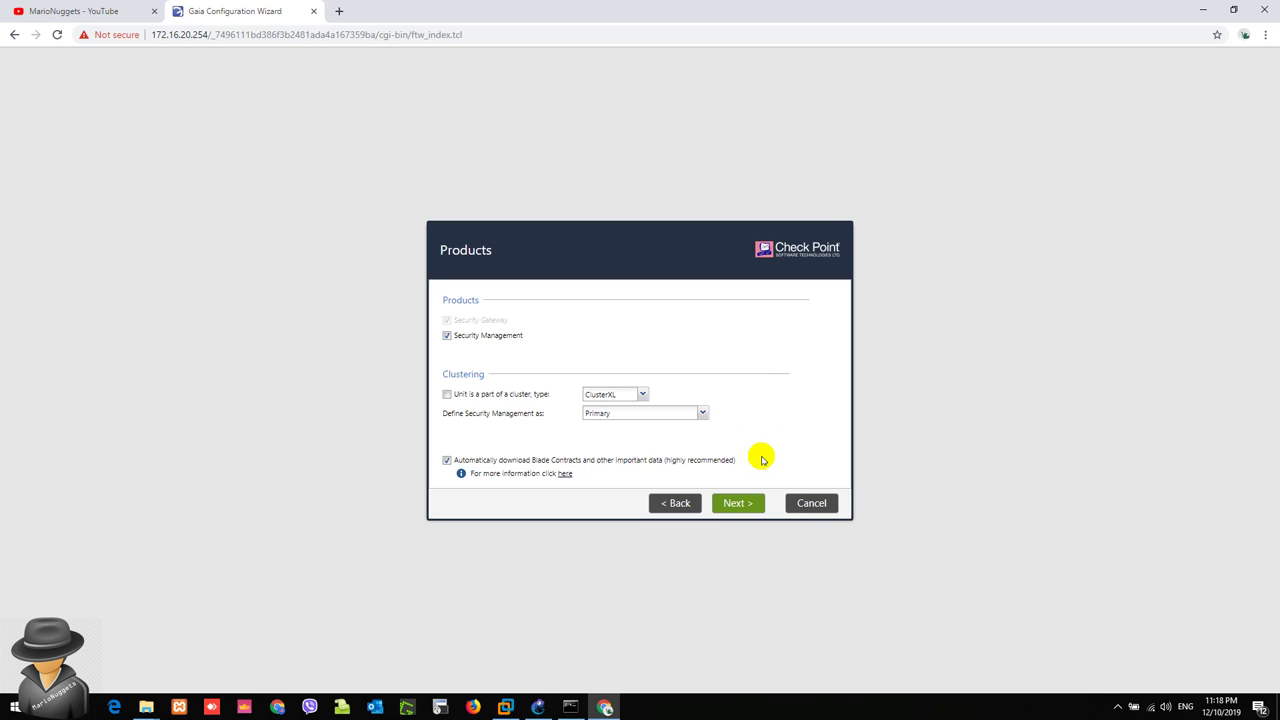
click(715, 465)
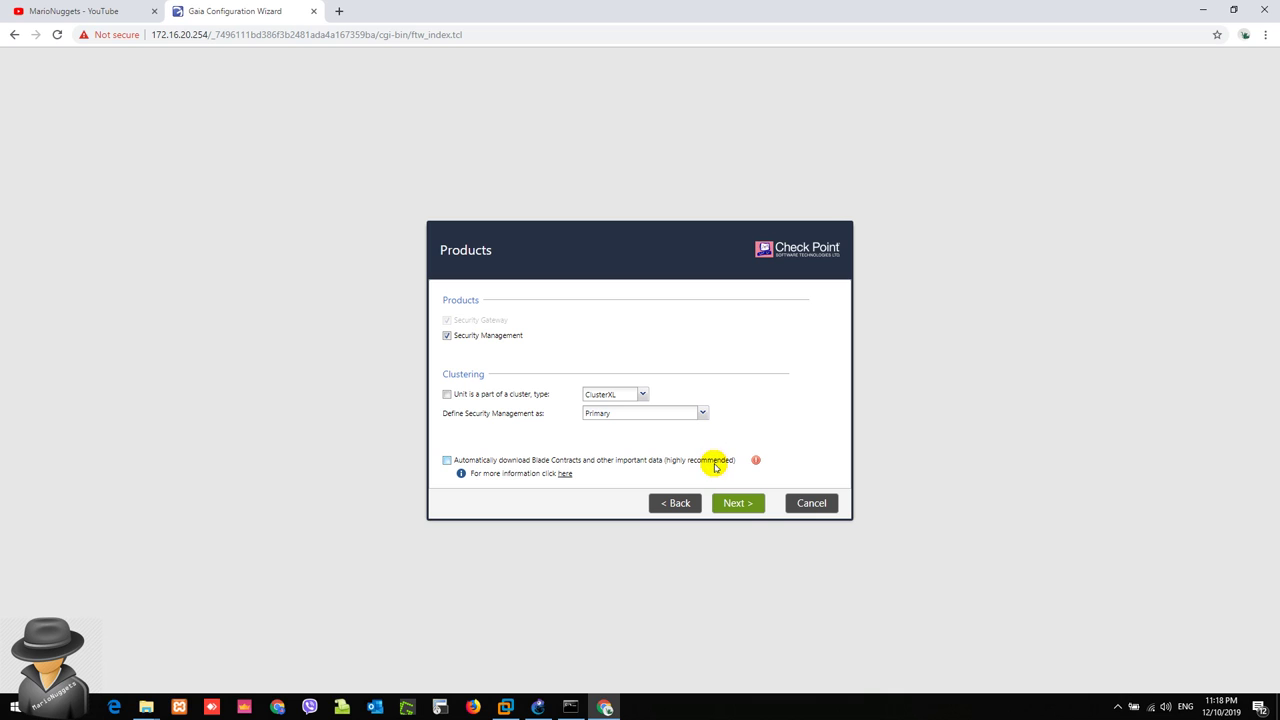
click(715, 465)
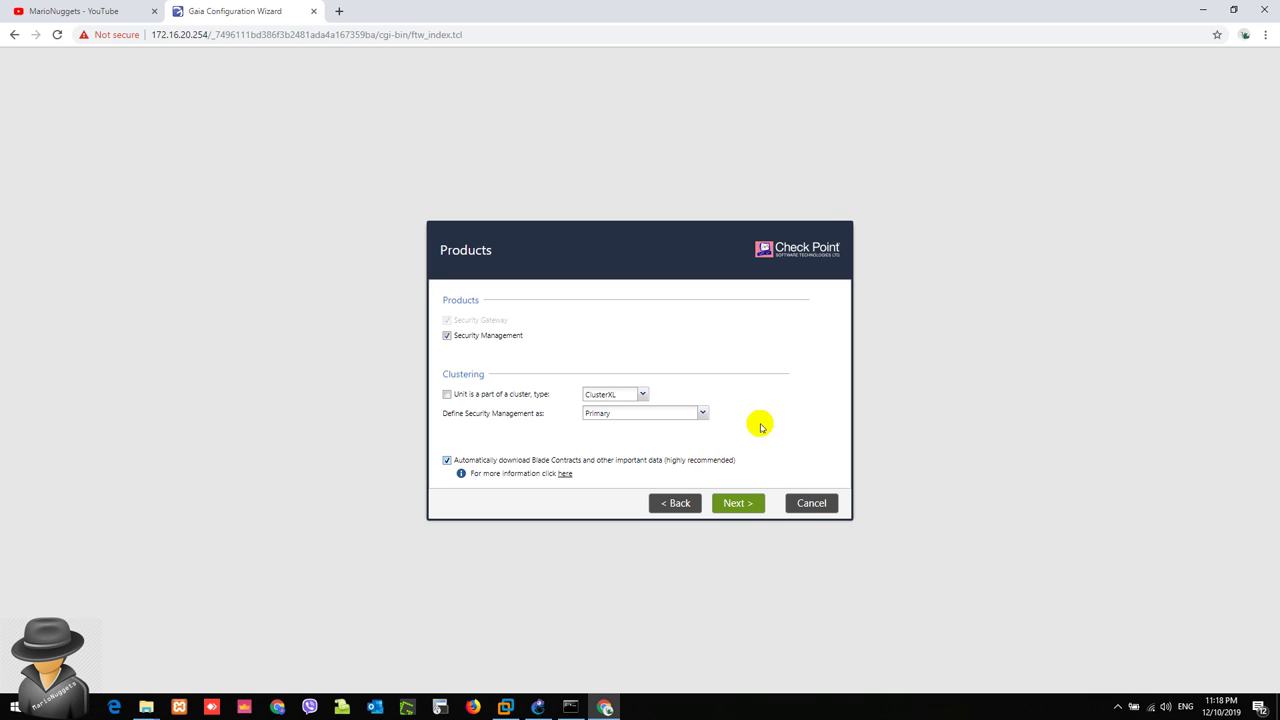
click(743, 506)
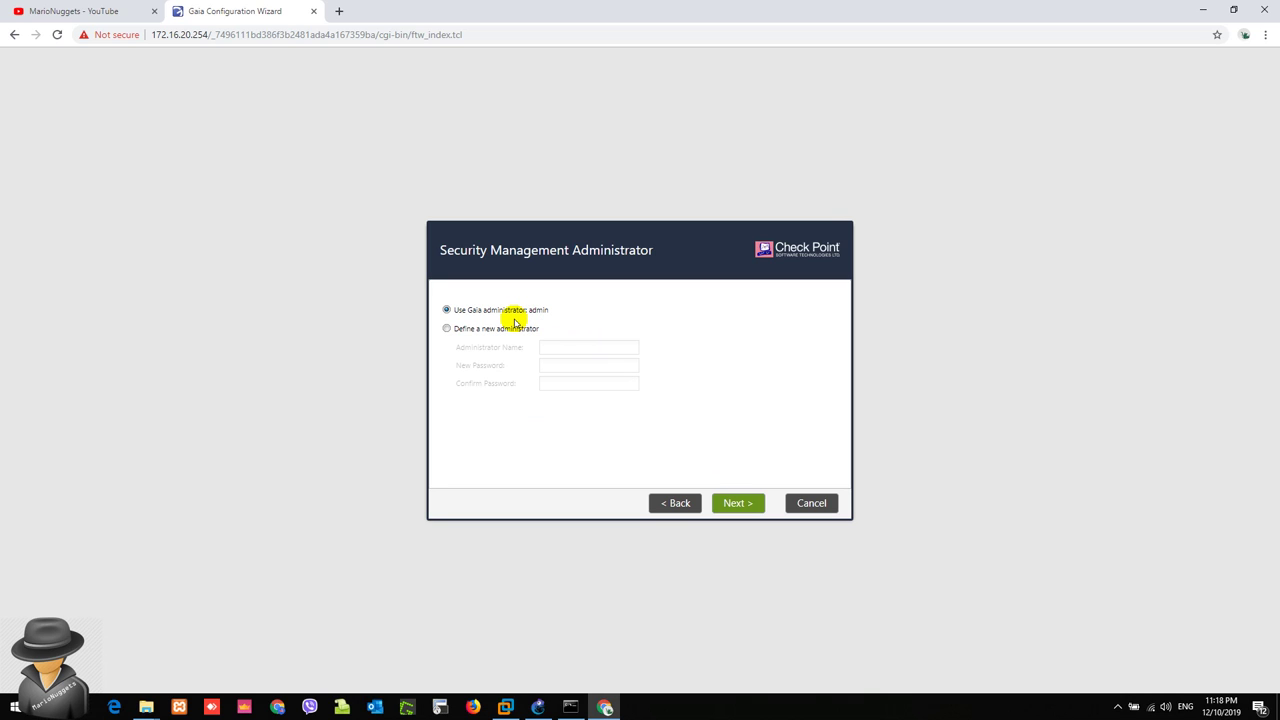
Step: Choose 'Use Gaia administrator: admin' instead of defining a new administrator, then continue
click(514, 331)
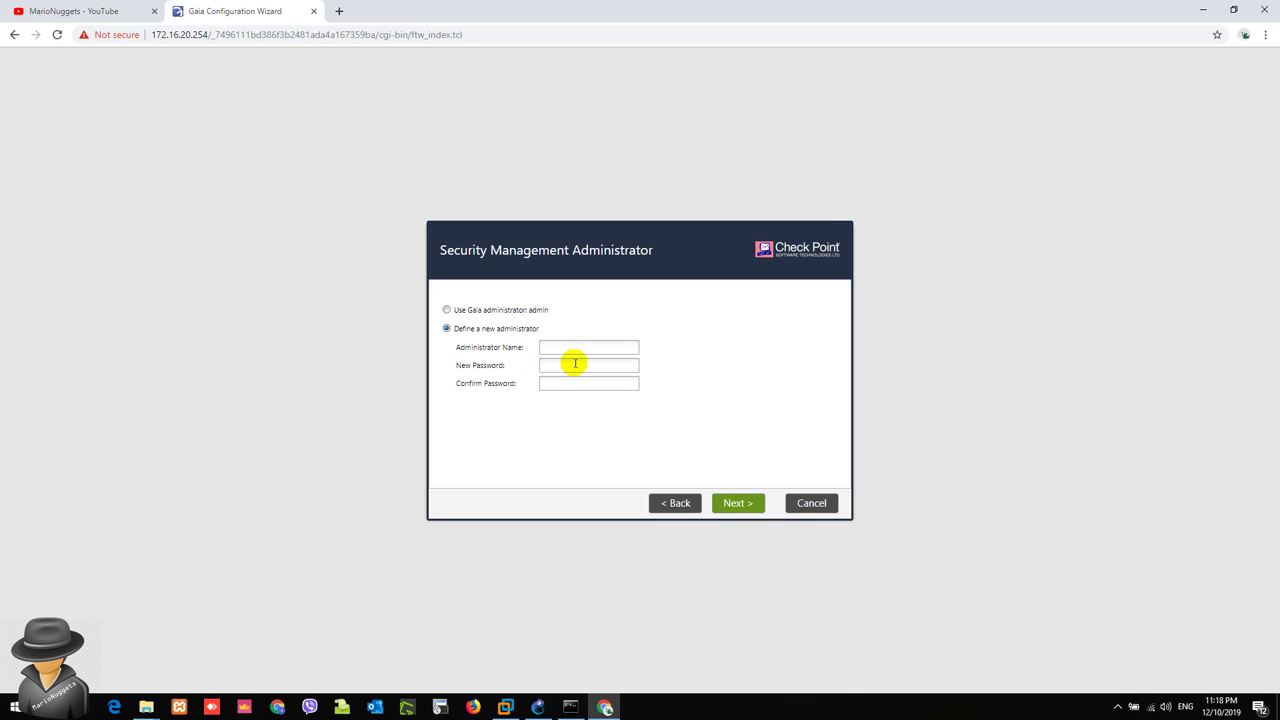
click(479, 311)
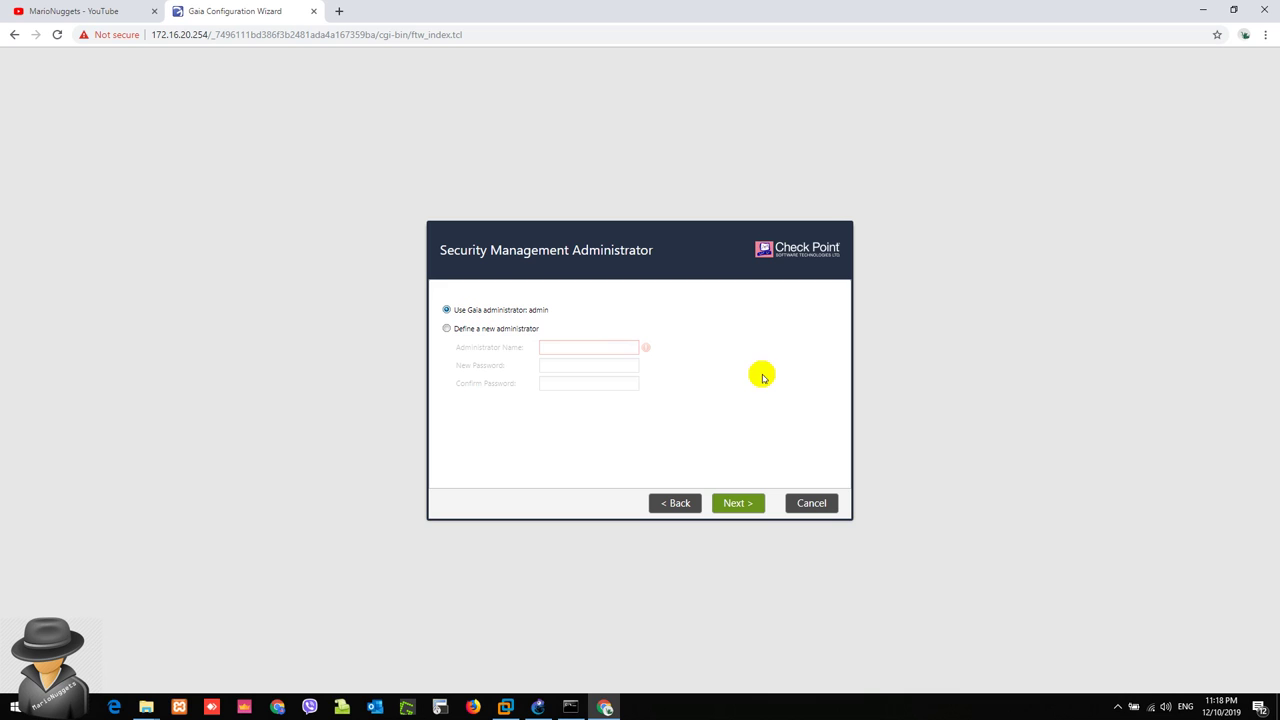
click(739, 505)
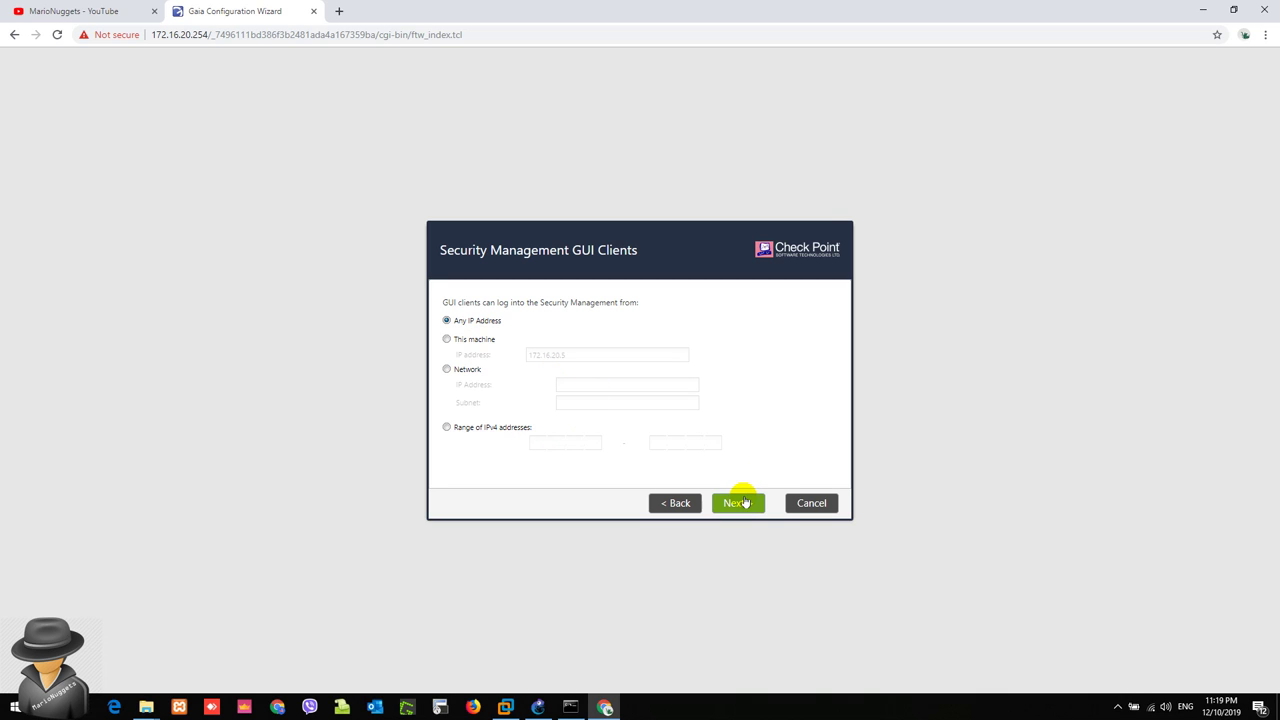
Step: Keep Any IP Address for GUI clients, uncheck 'Improve product experience', and finish the wizard
click(738, 503)
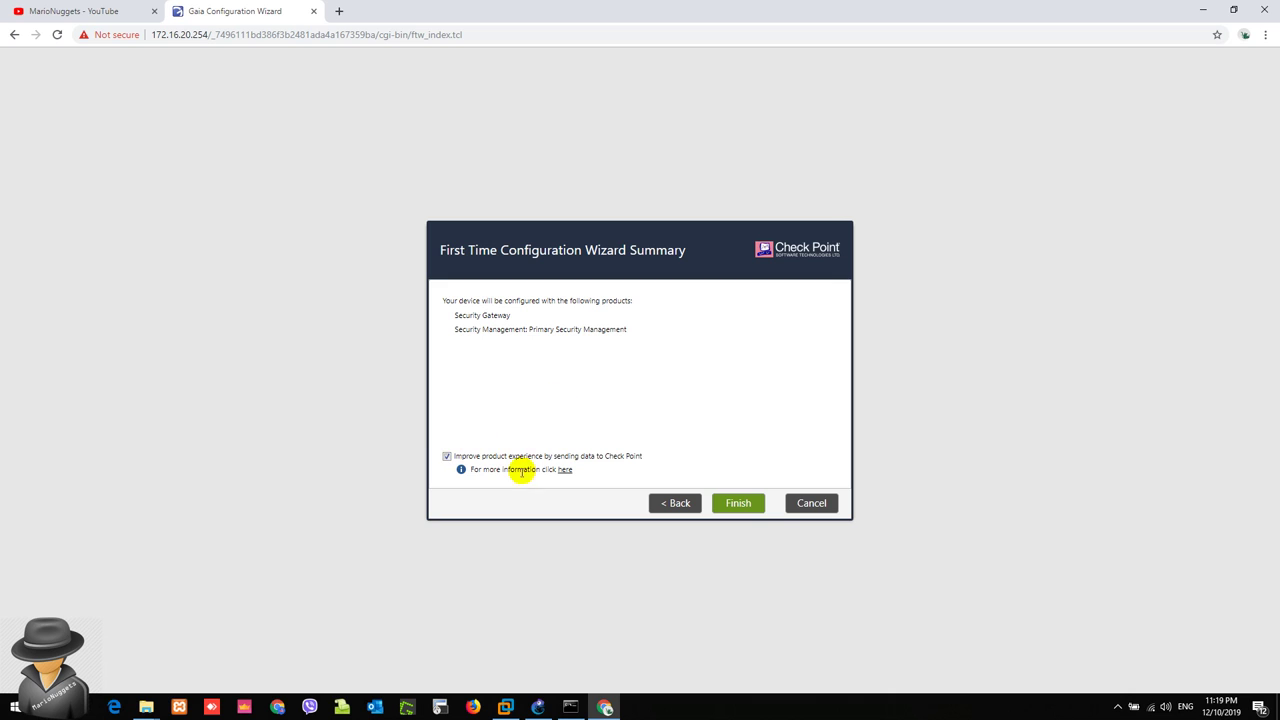
click(446, 457)
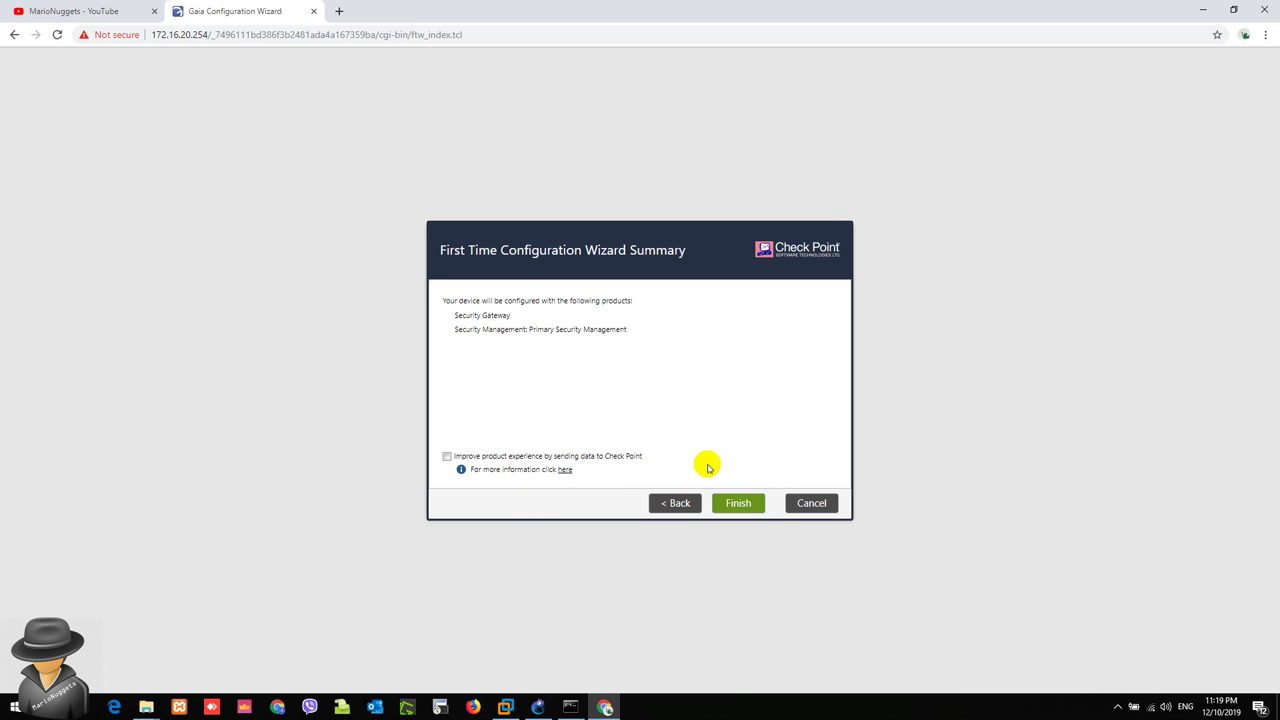
click(740, 504)
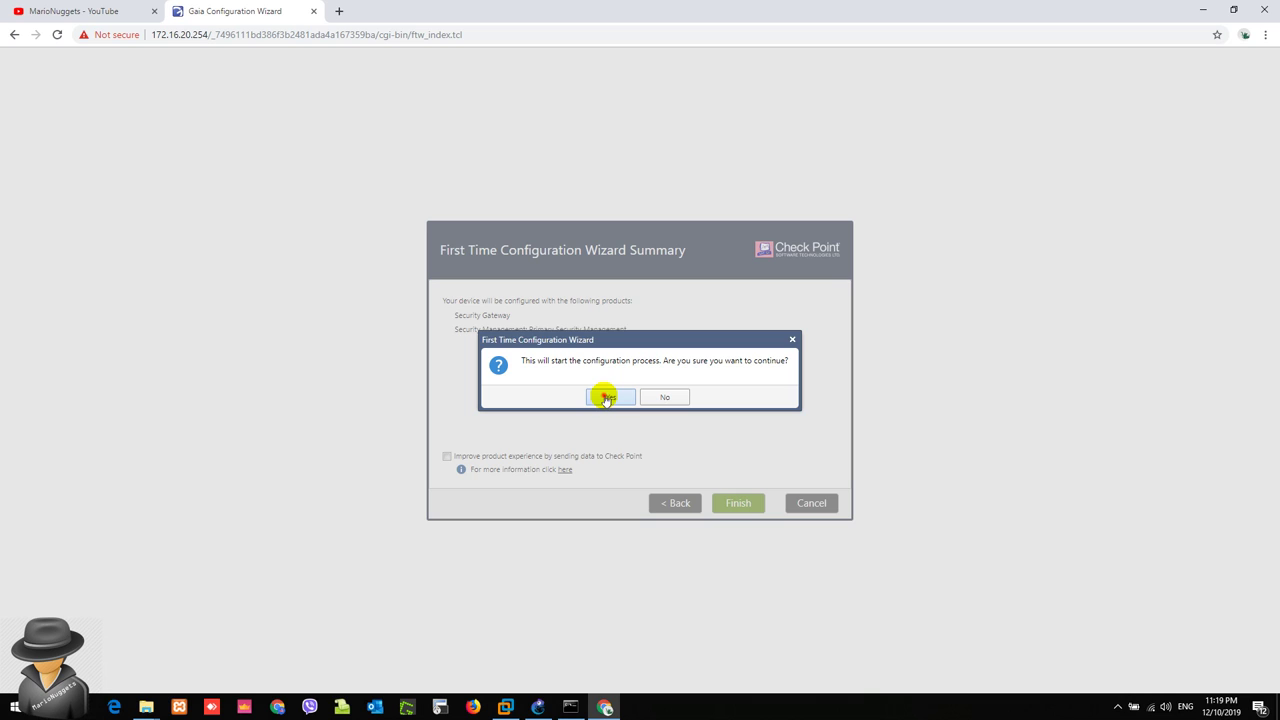
Step: Confirm starting the configuration and wait for the R80.30 login page to load
click(606, 398)
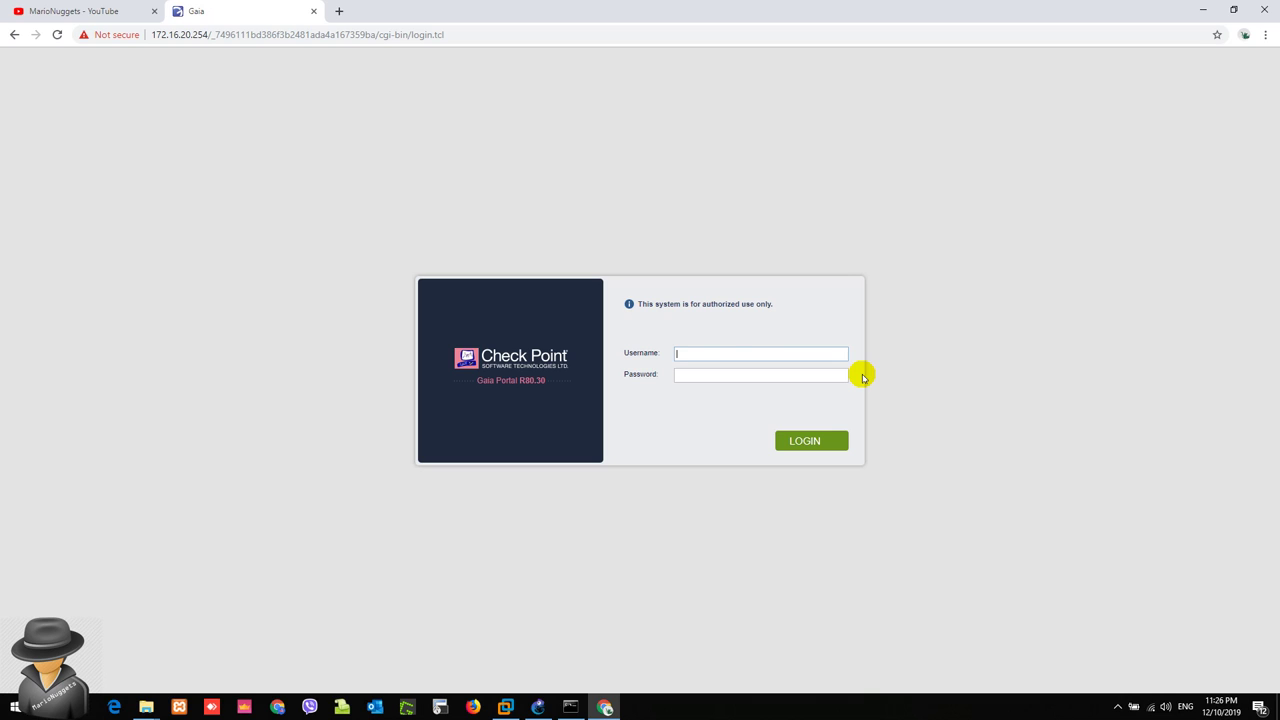
Step: Log in with the admin username and its password to reach the Overview dashboard
click(727, 354)
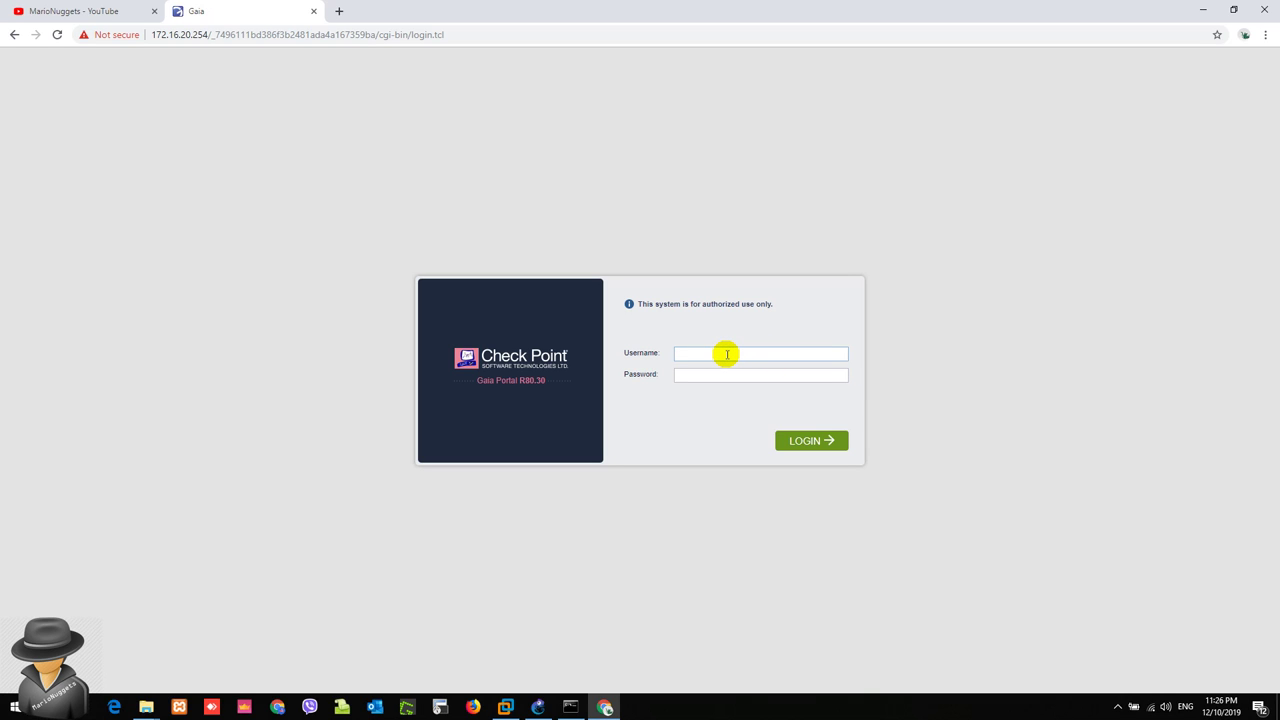
text(admi**********)
key(Return)
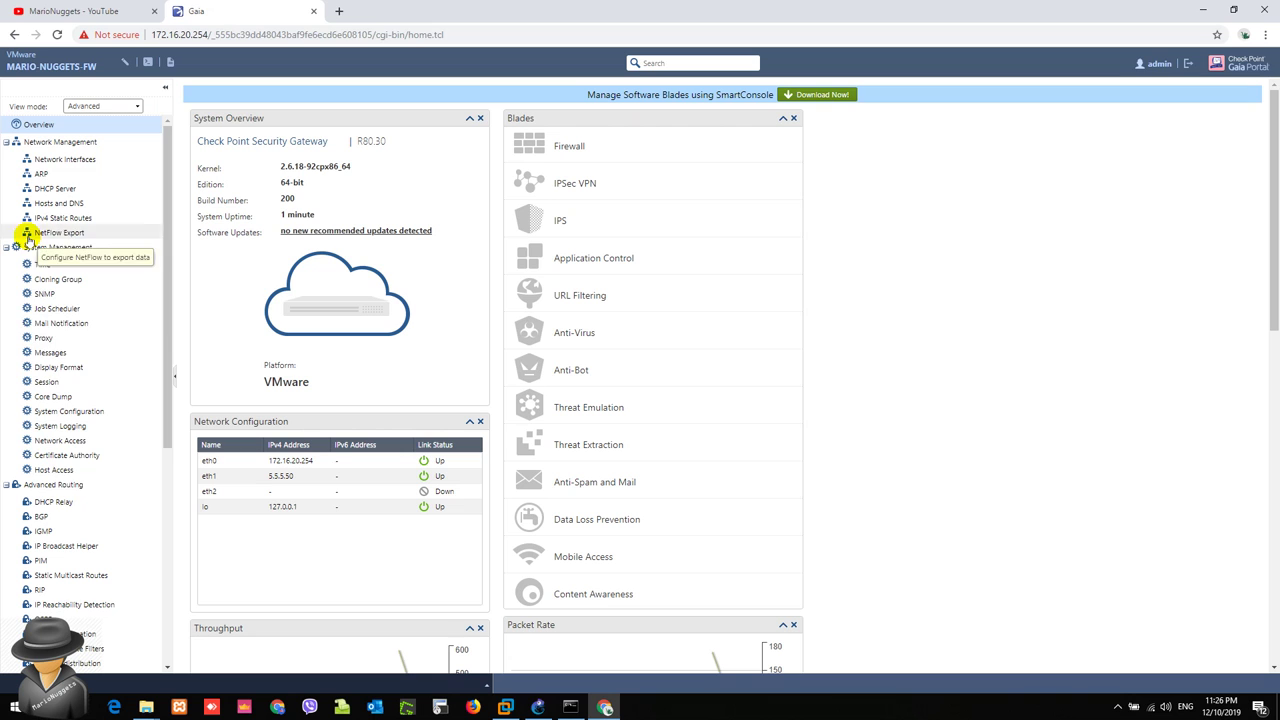
click(99, 106)
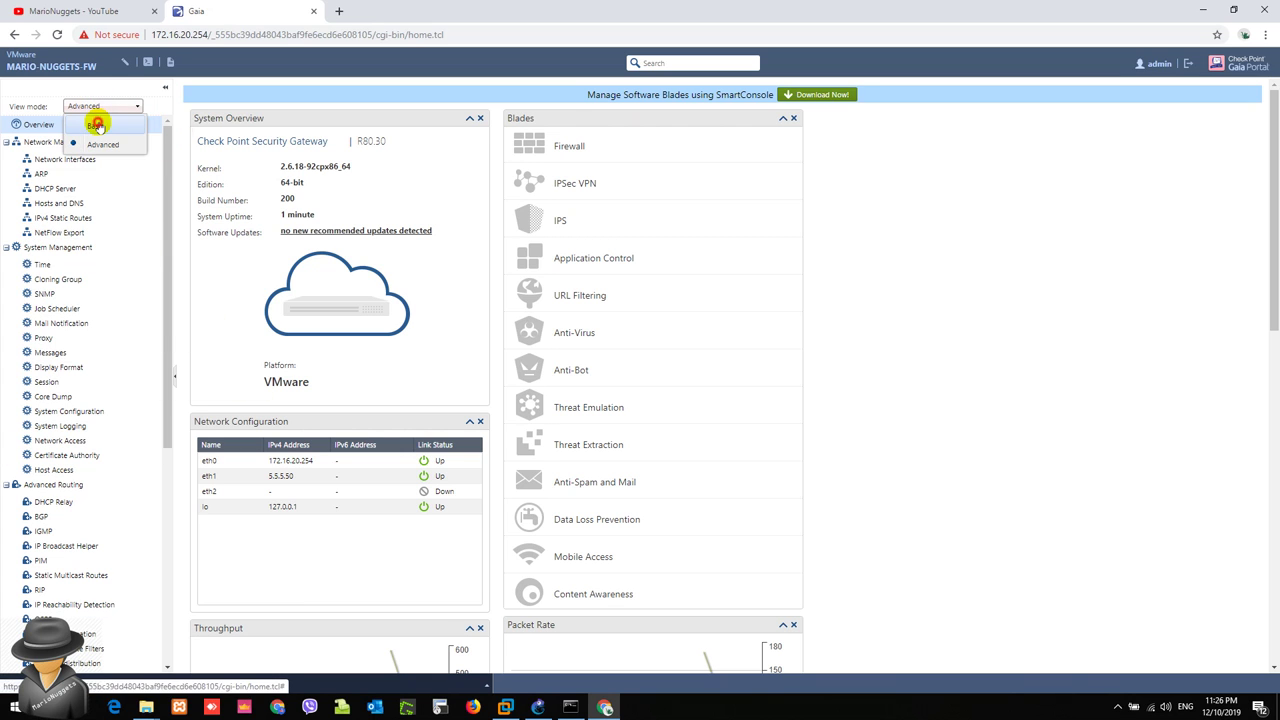
click(94, 137)
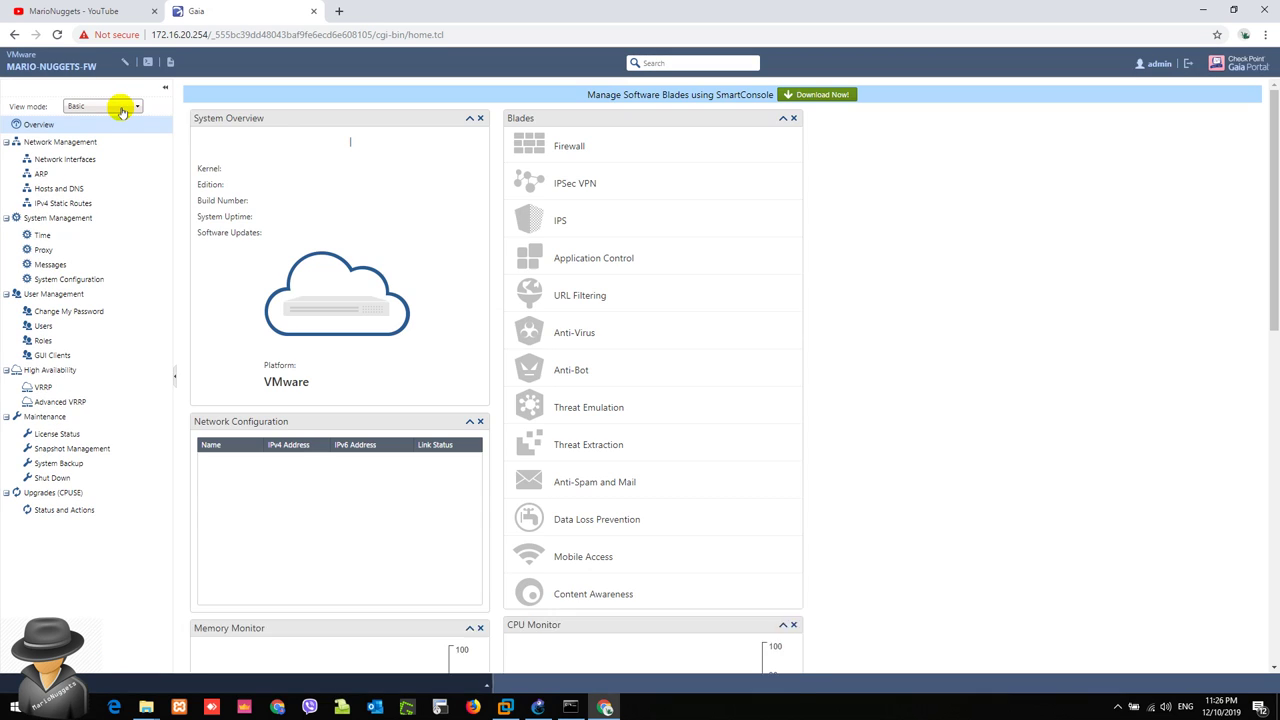
click(119, 107)
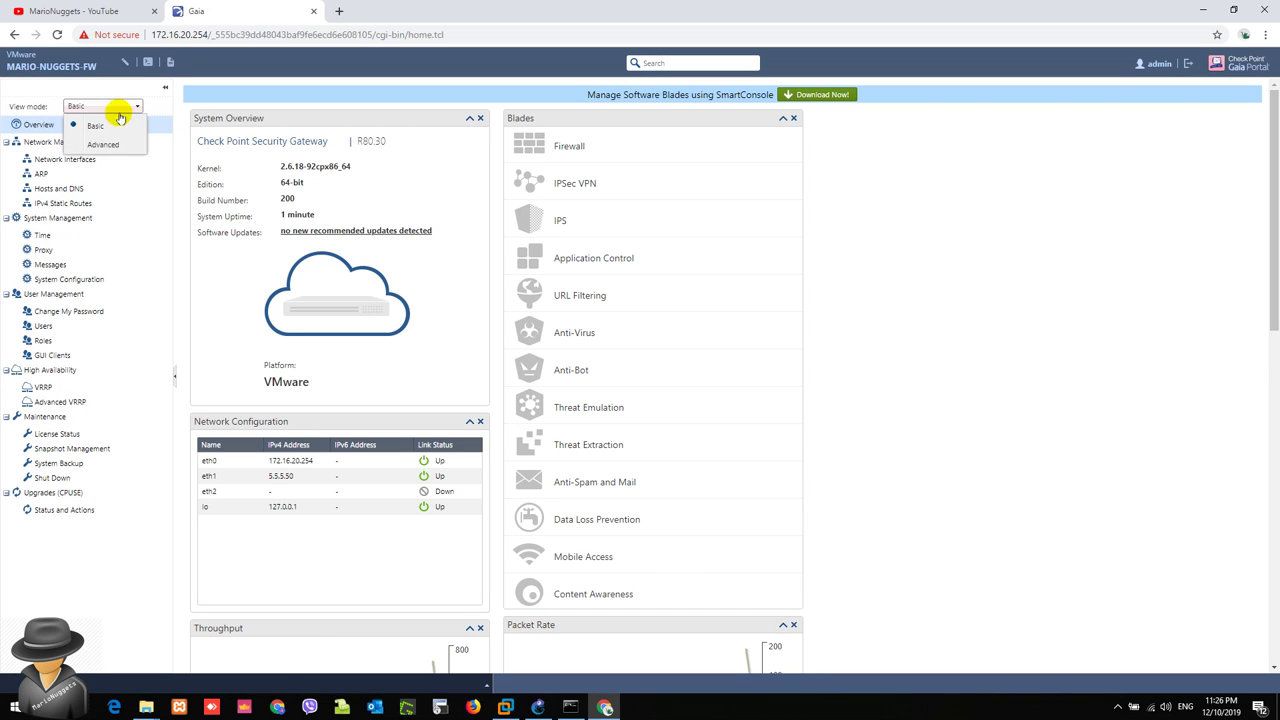
click(102, 145)
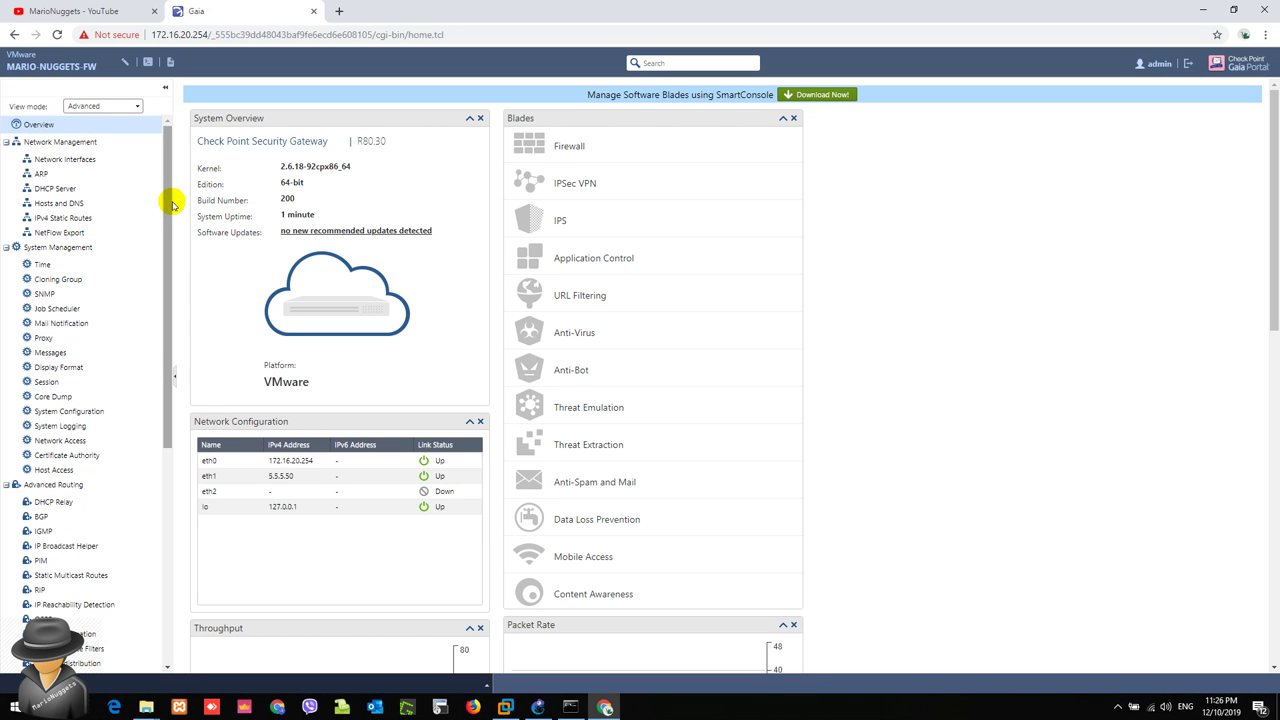
scroll(171, 201, down, 5)
scroll(163, 274, up, 5)
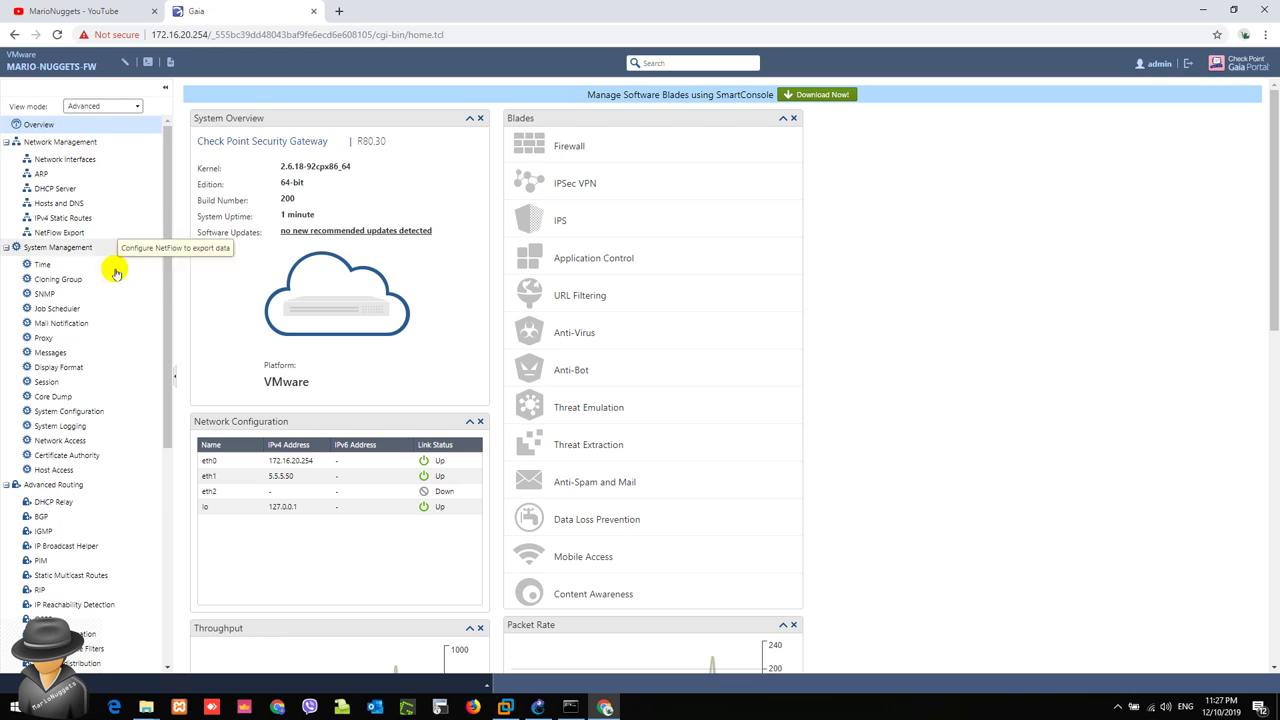
Step: Under System Management > Messages, enable 'Show hostname on login page' and apply the change
click(58, 352)
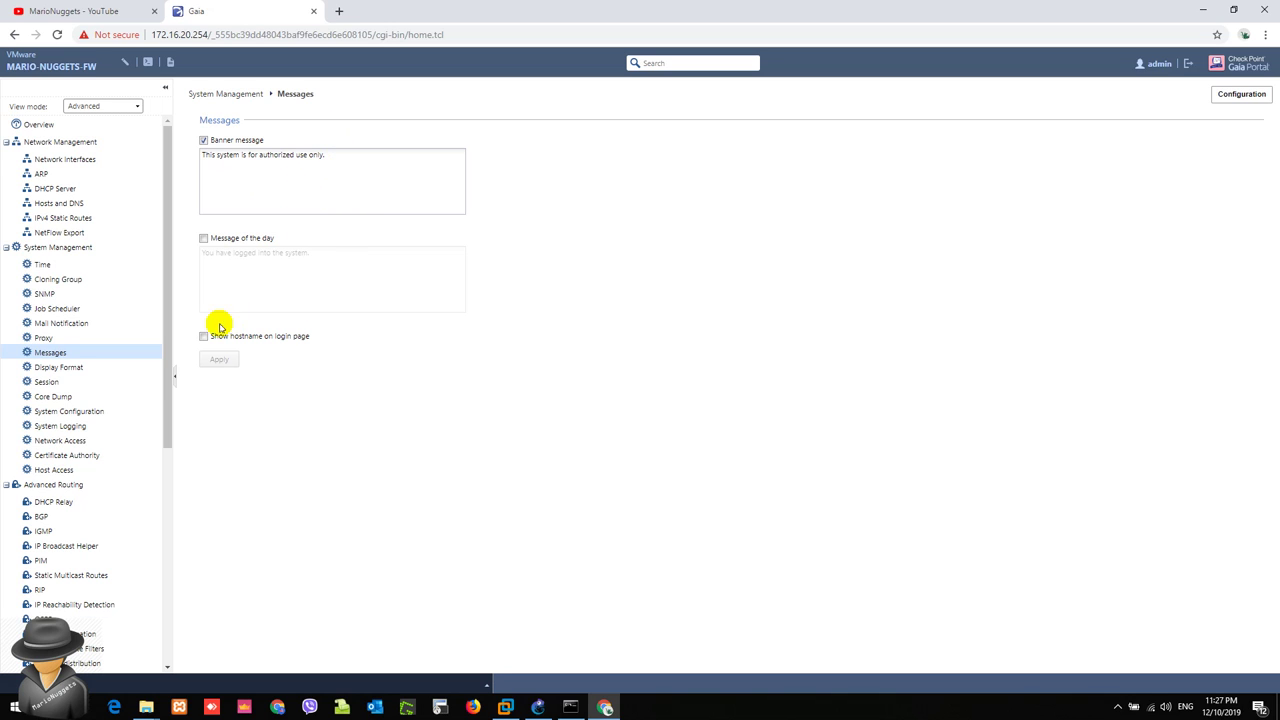
click(203, 338)
click(216, 361)
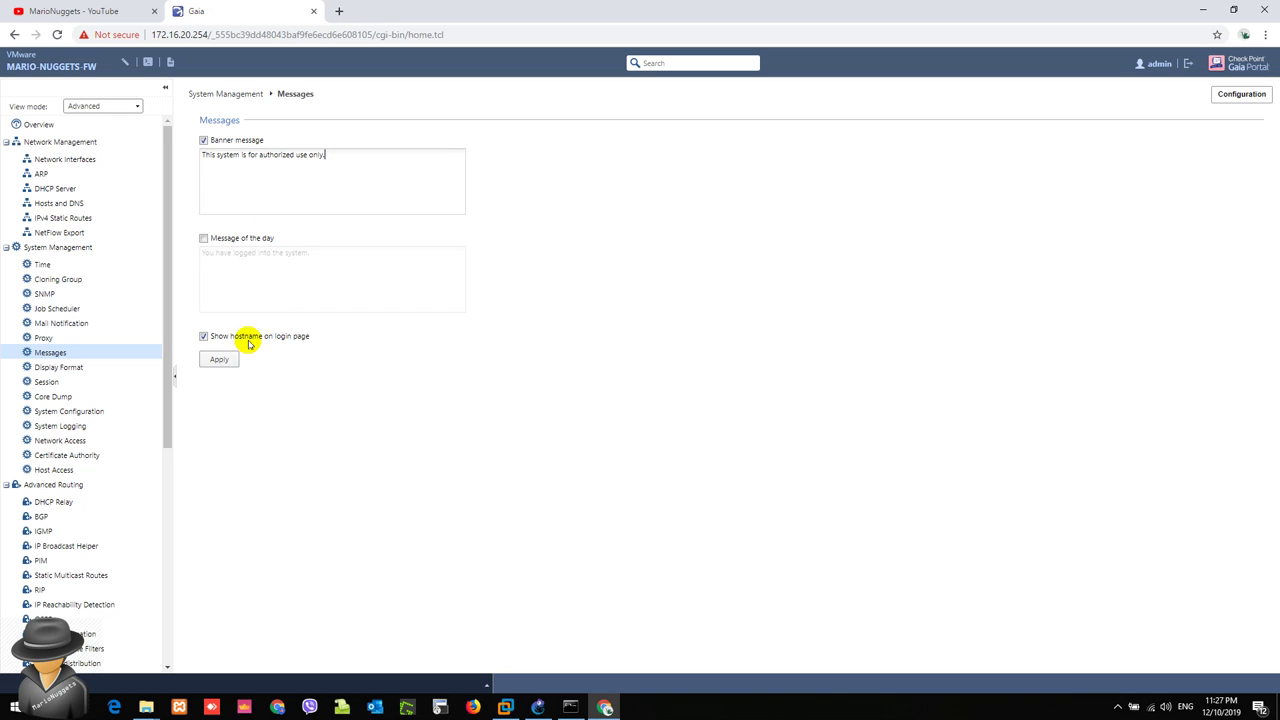
click(219, 366)
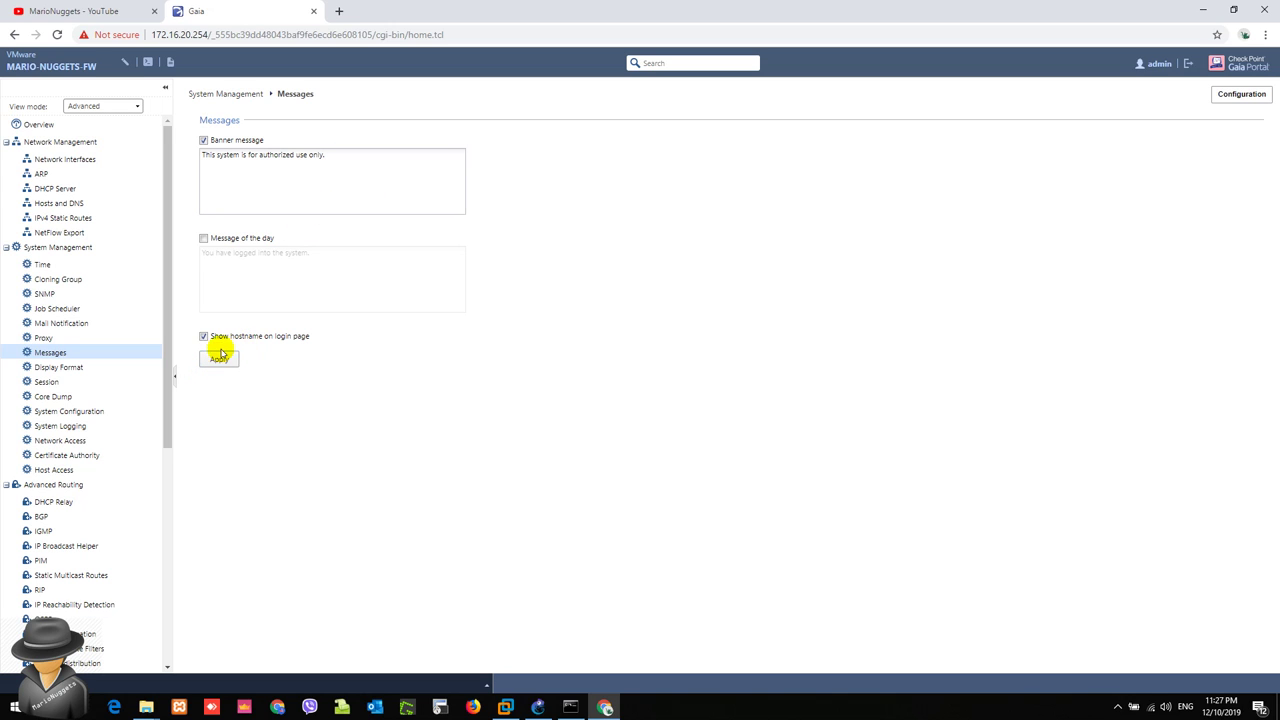
click(222, 366)
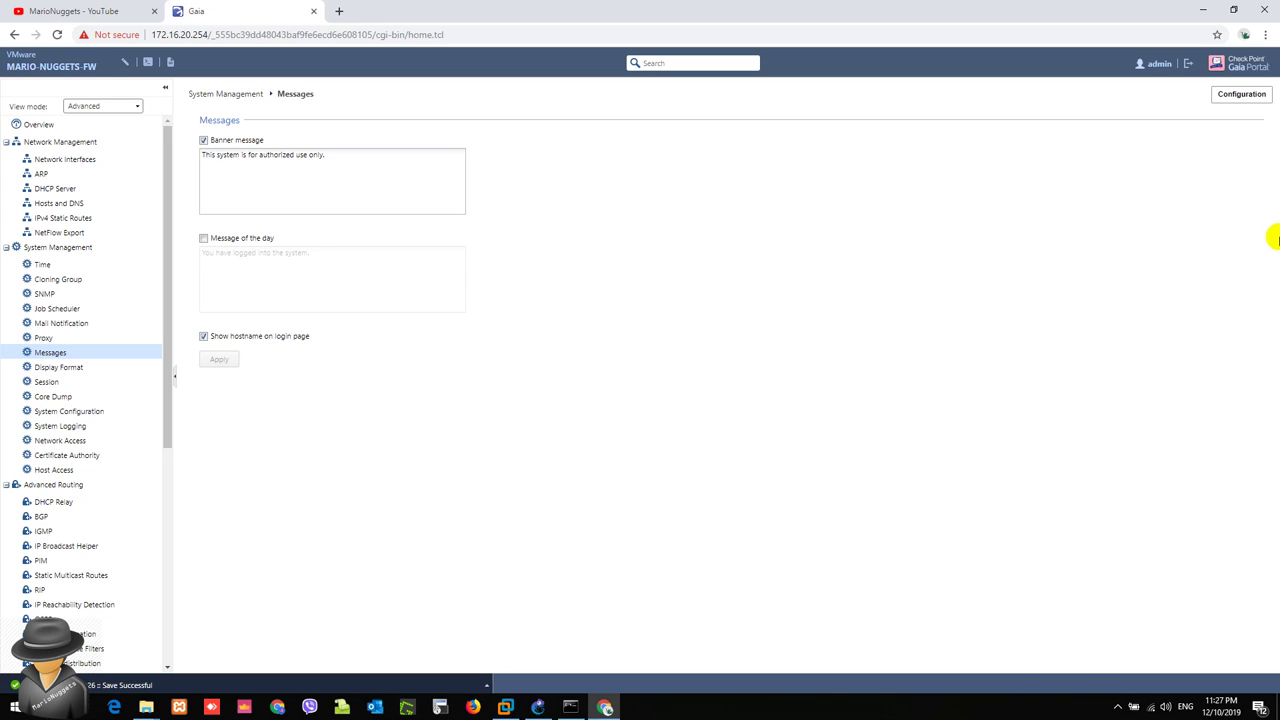
Step: Sign out, verify the login page shows MARIO-NUGGETS-FW, and return to the Username field
click(1190, 65)
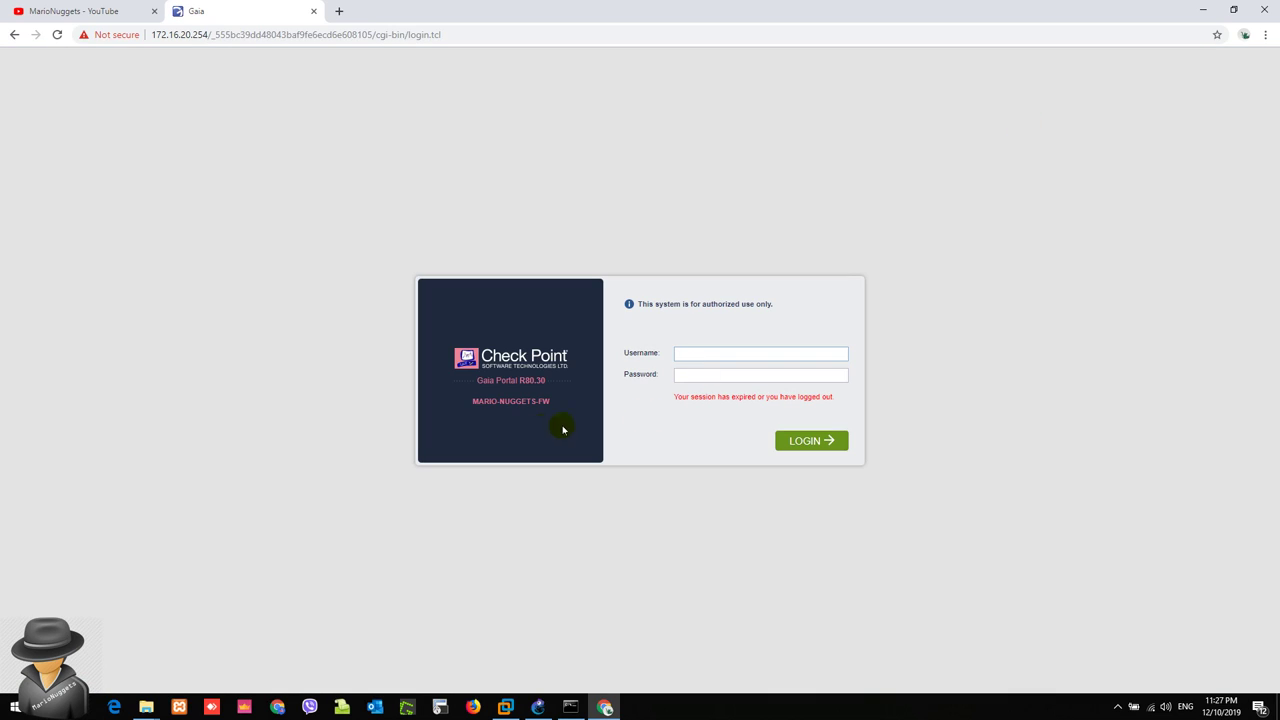
drag(470, 402, 554, 405)
click(556, 405)
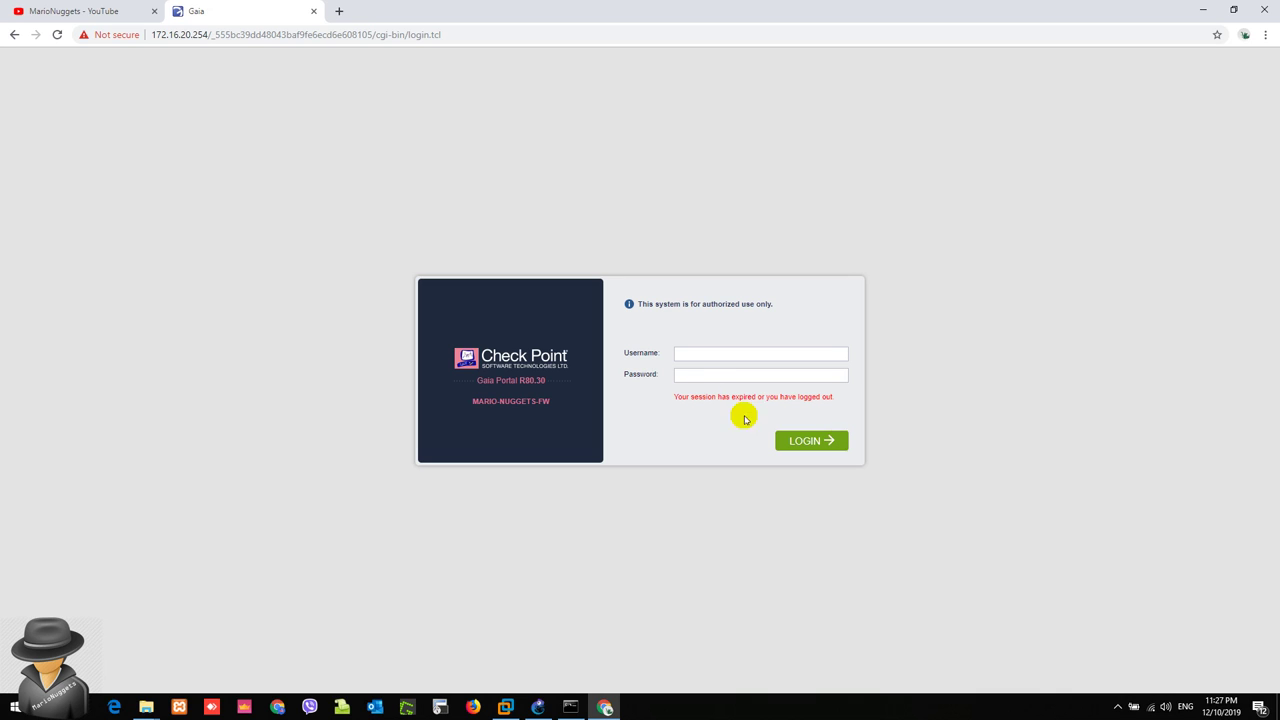
click(693, 356)
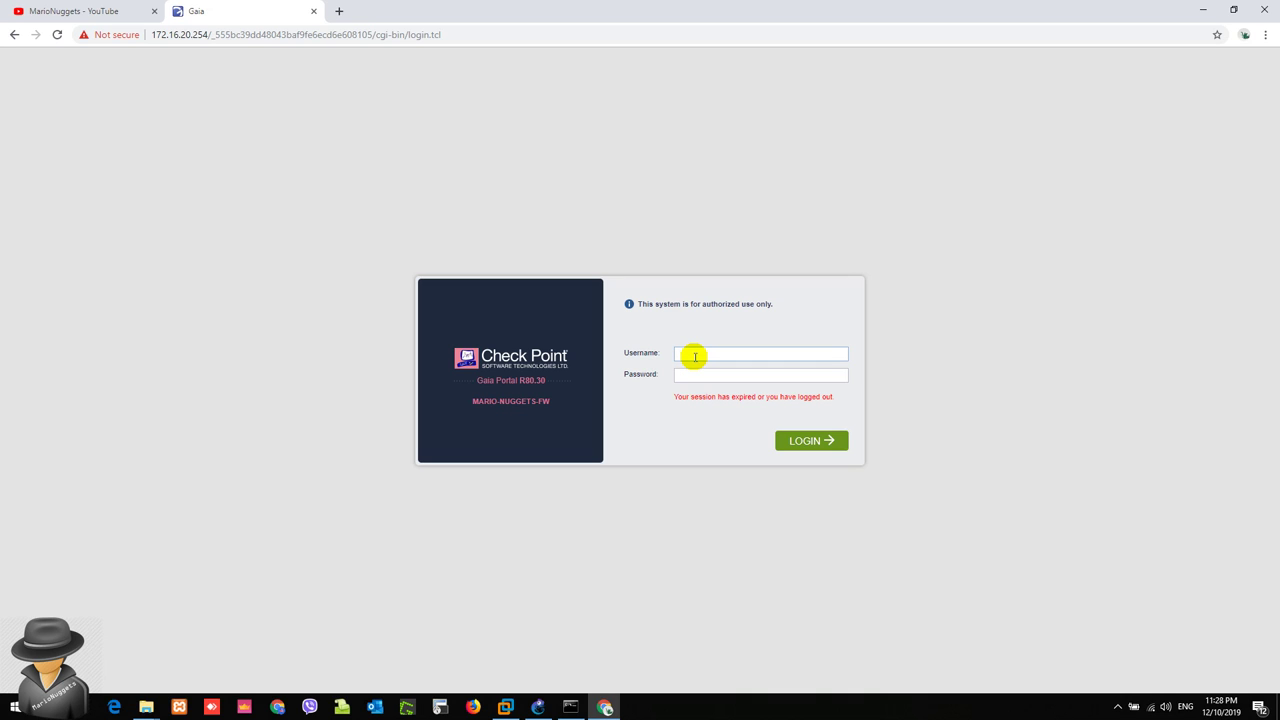
click(694, 375)
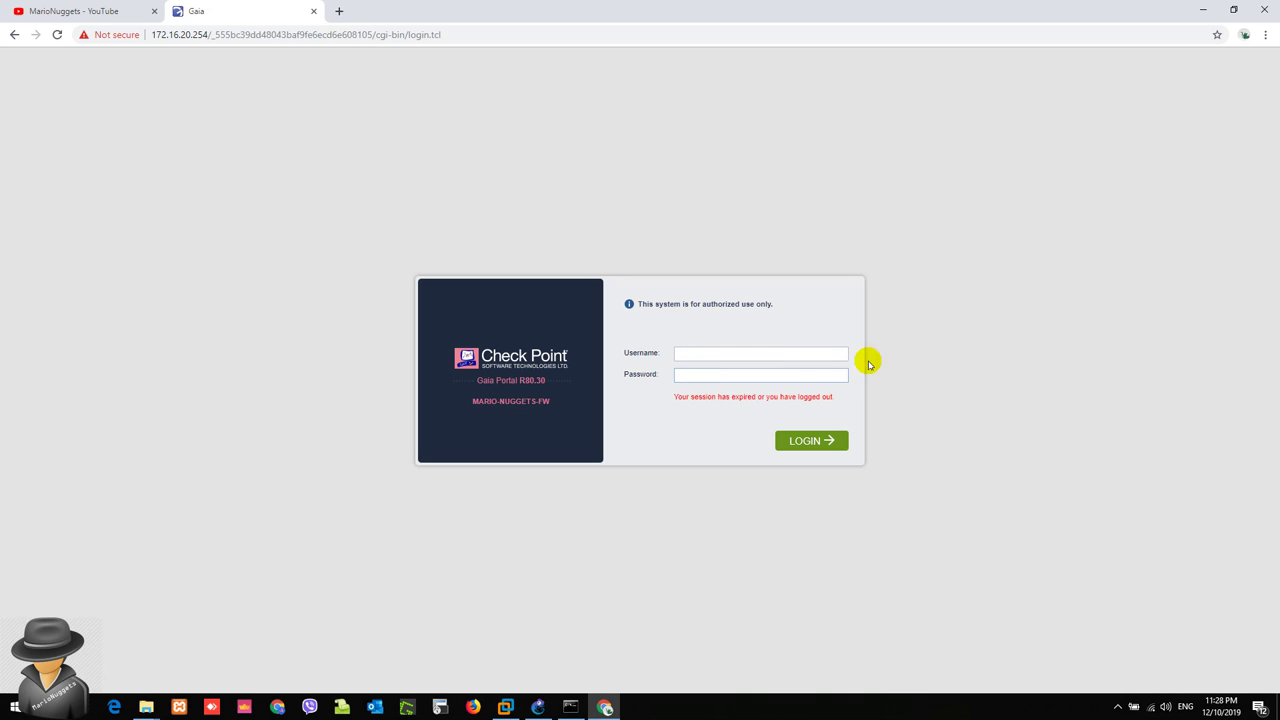
click(784, 354)
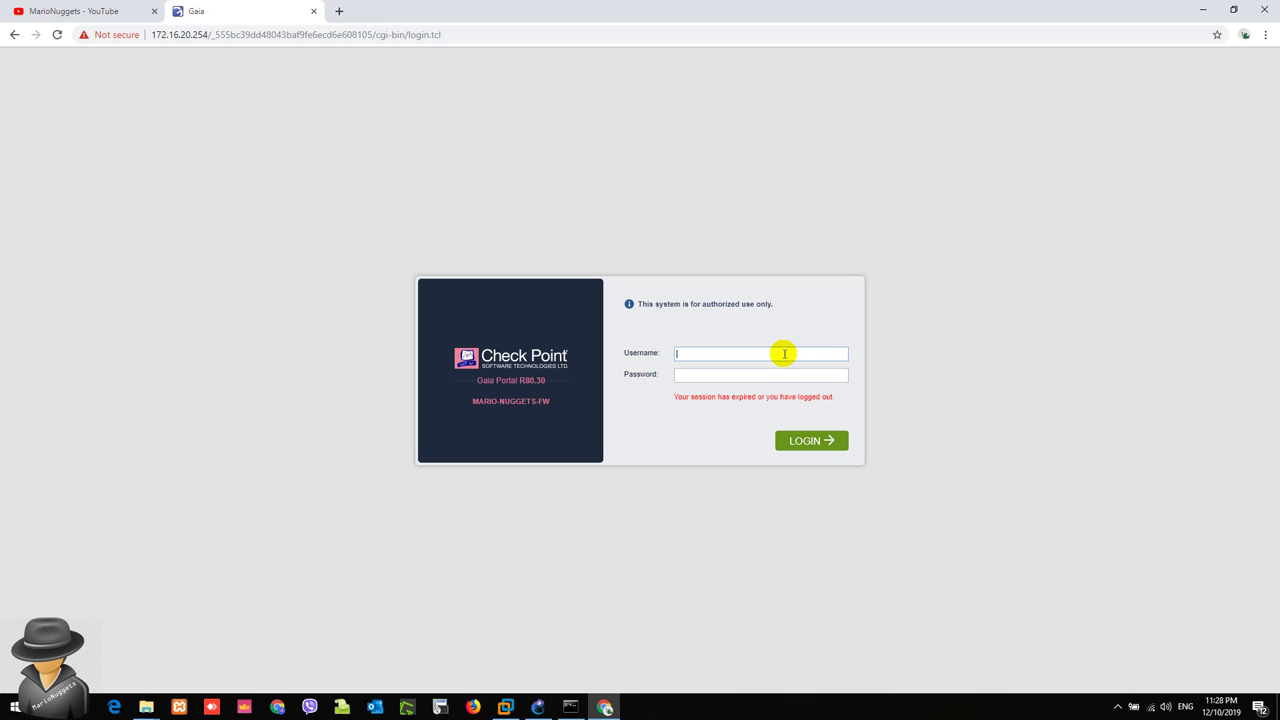